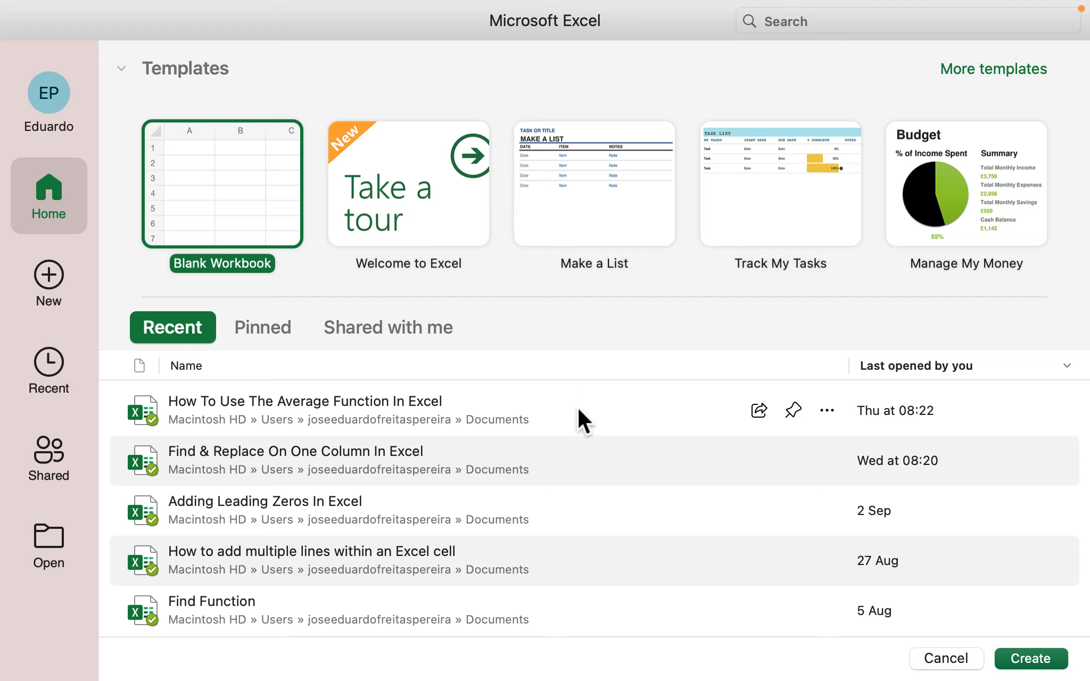
Step: Create a blank workbook, show it full screen, and add two more worksheets
{"action": "left_click", "coordinate": [1019, 660]}
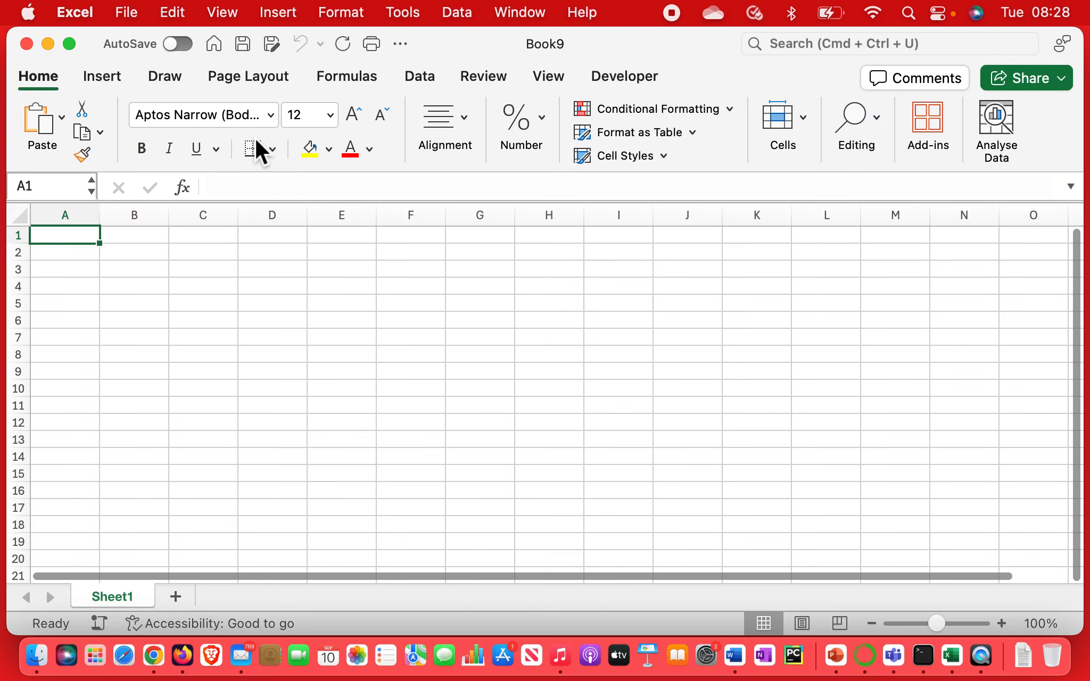
{"action": "left_click", "coordinate": [69, 44]}
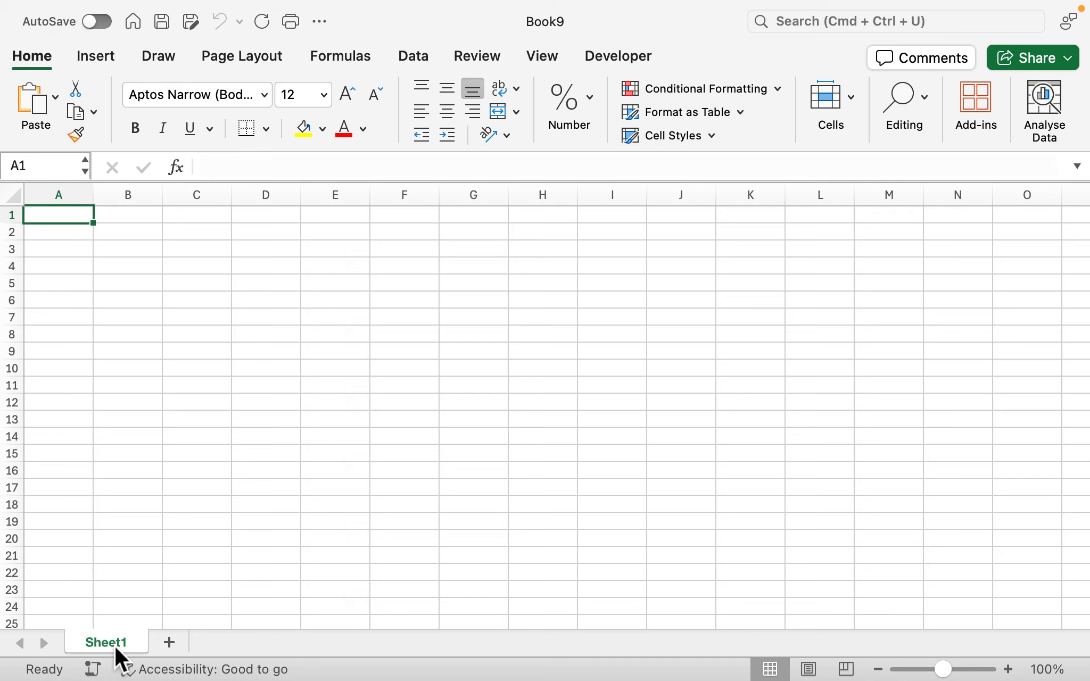
{"action": "left_click", "coordinate": [167, 646]}
{"action": "left_click", "coordinate": [252, 642]}
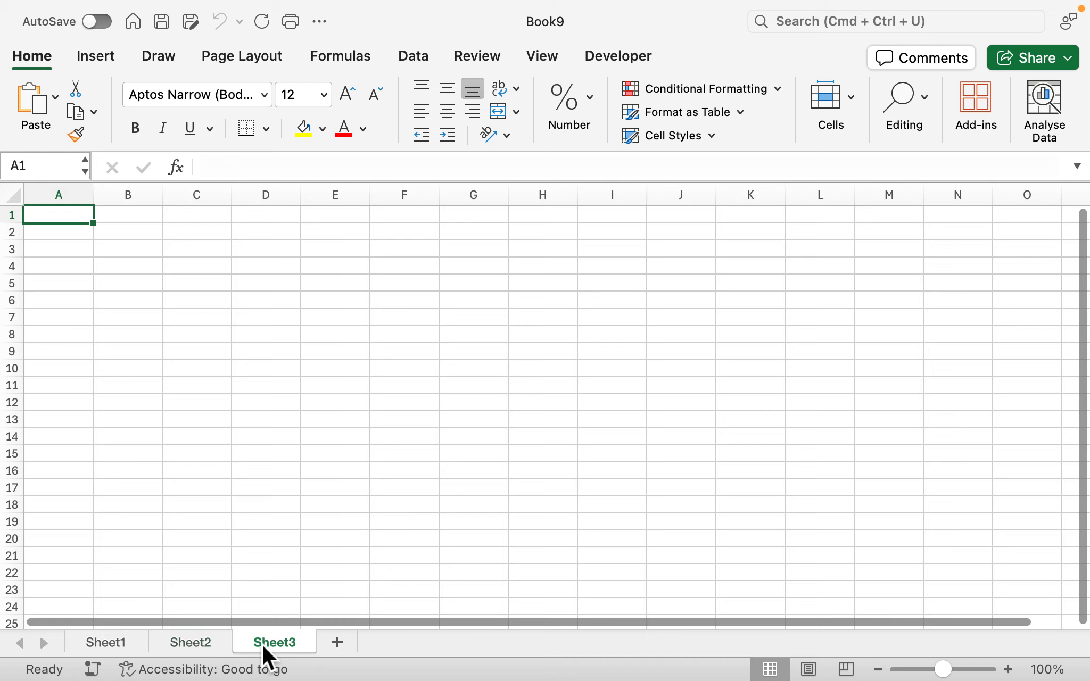
Step: Try to rename the third worksheet as Sheet2
{"action": "double_click", "coordinate": [305, 644]}
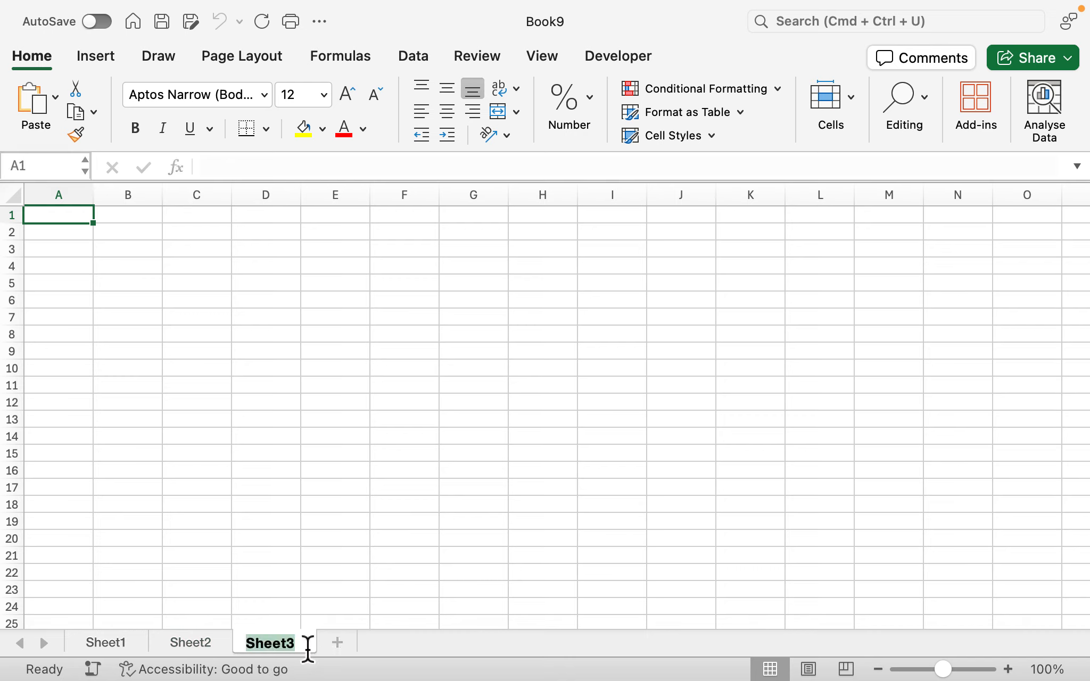
{"action": "left_click", "coordinate": [308, 649]}
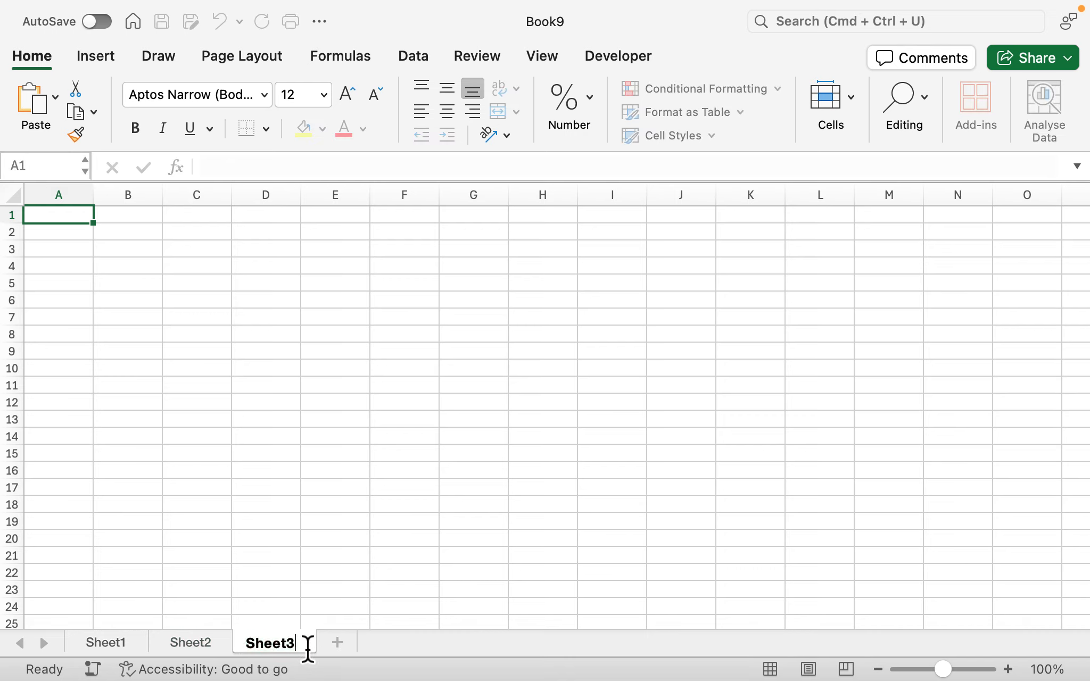
{"action": "key", "text": "BackSpace"}
{"action": "type", "text": "2"}
{"action": "left_click", "coordinate": [252, 554]}
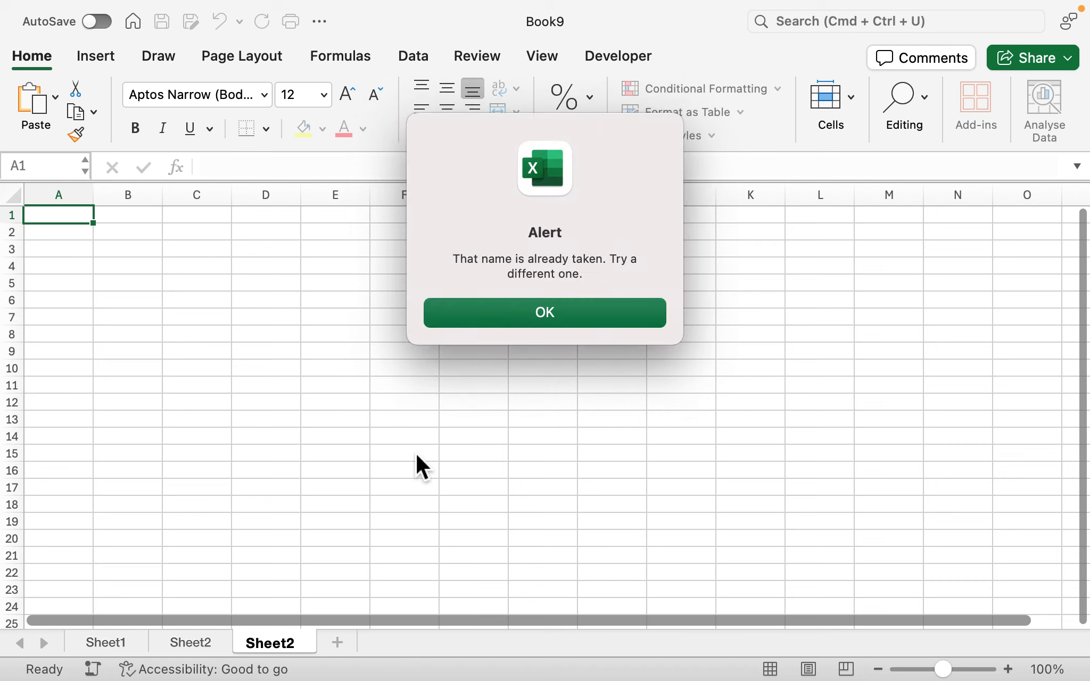
{"action": "left_click", "coordinate": [501, 313]}
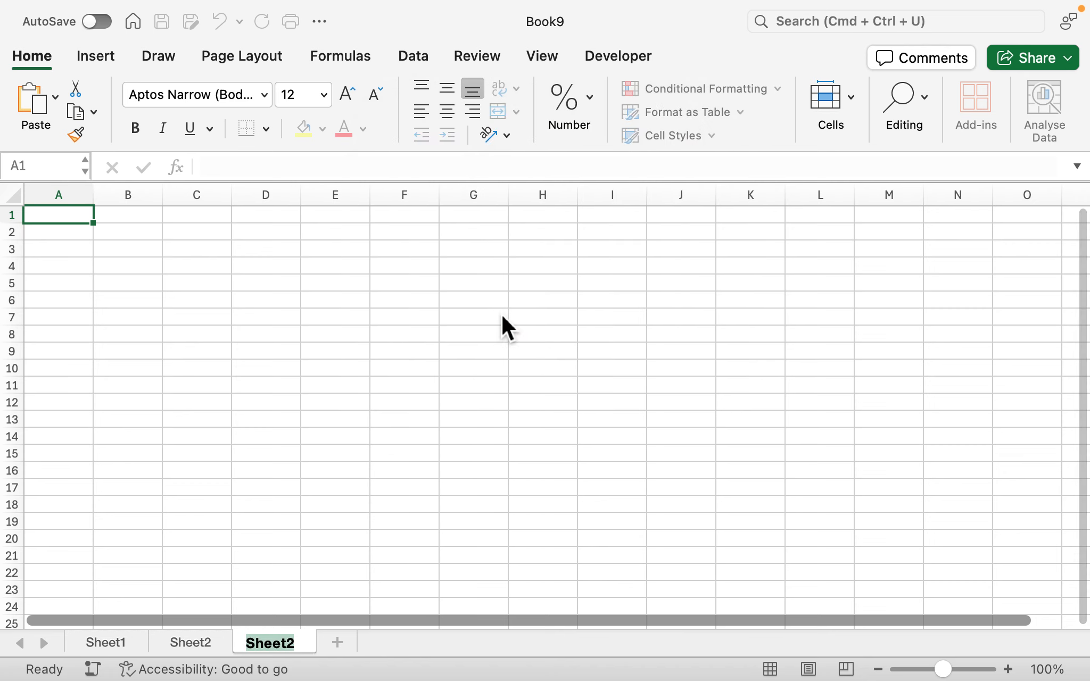
Step: Restore the third worksheet's name to Sheet3
{"action": "left_click", "coordinate": [299, 649]}
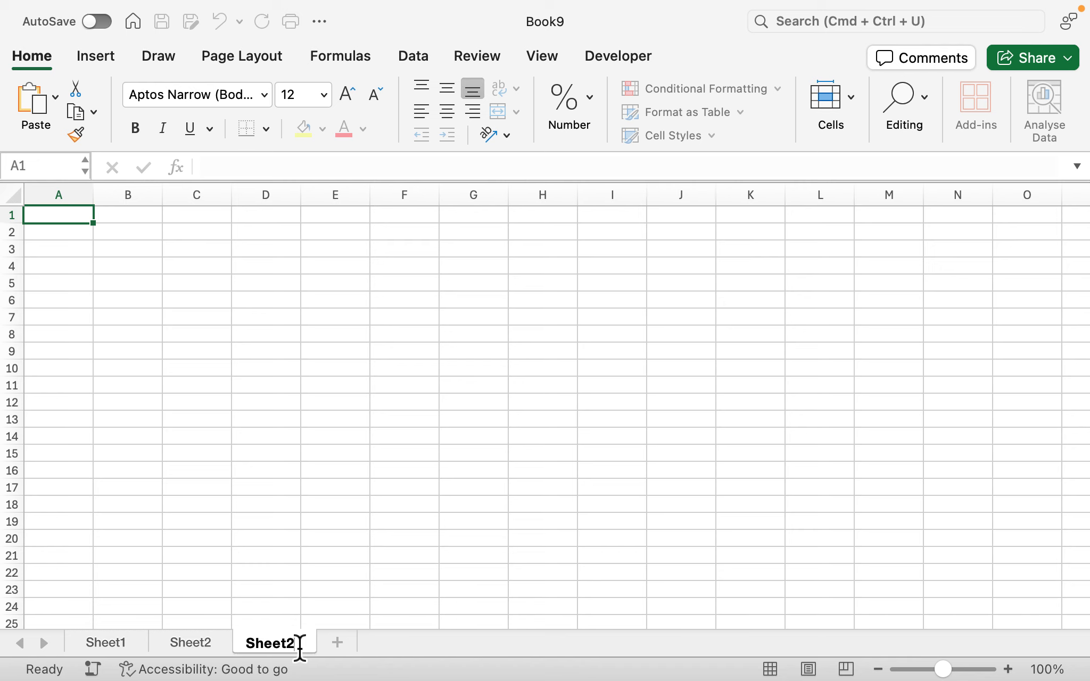
{"action": "key", "text": "BackSpace"}
{"action": "type", "text": "3"}
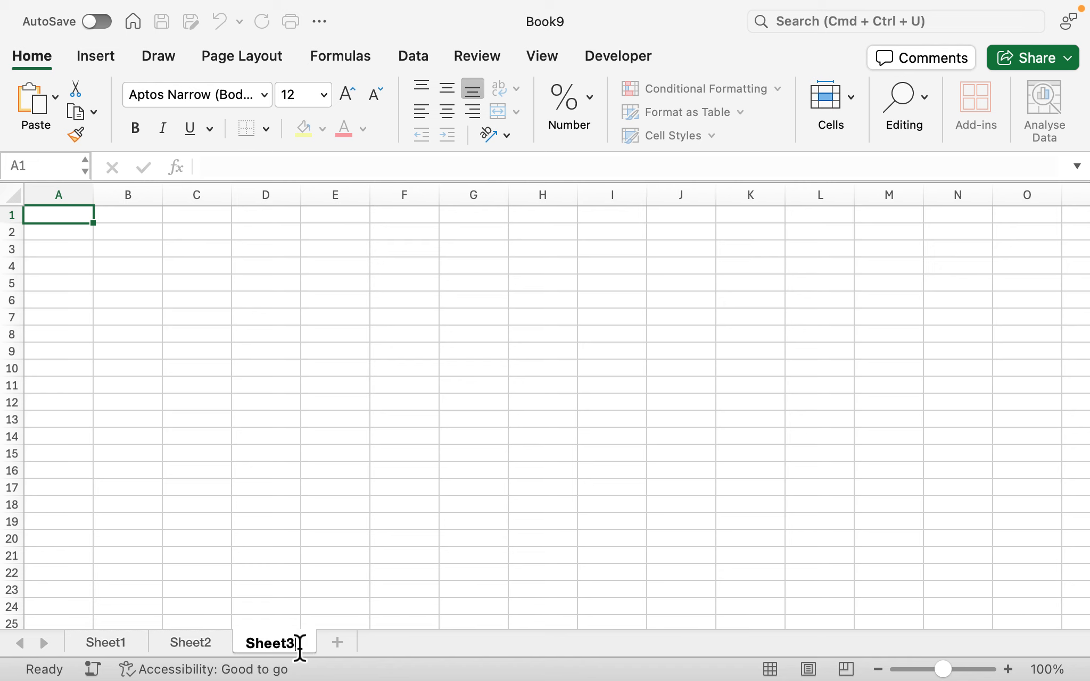
{"action": "left_click", "coordinate": [252, 498]}
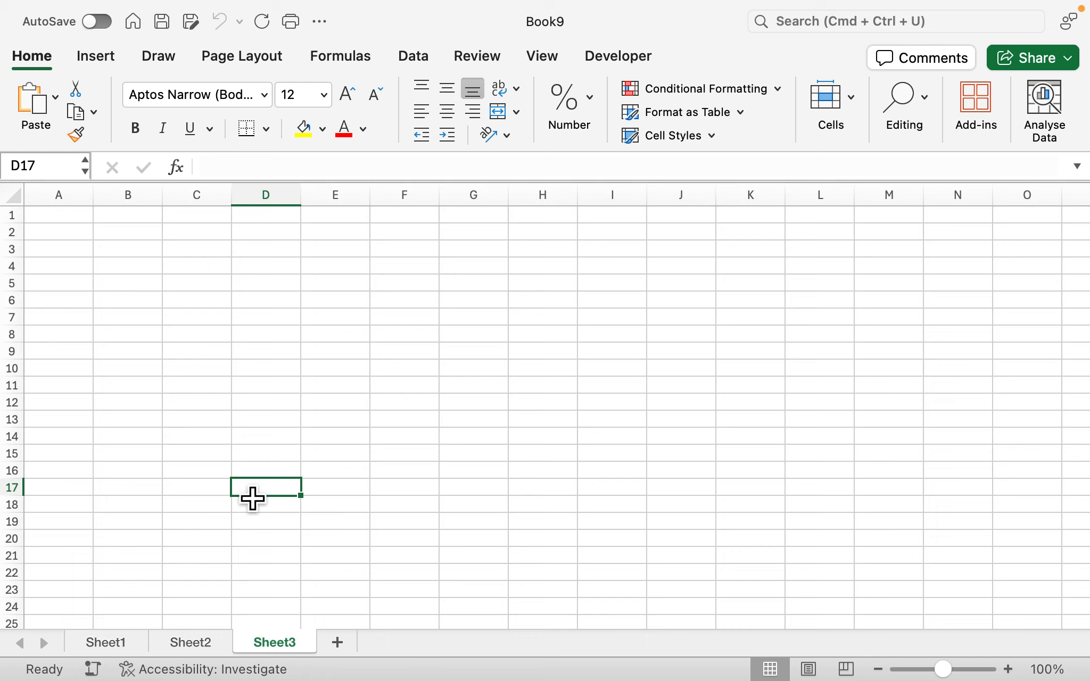
Step: Highlight columns A to D, followed by the first several rows of Sheet3
{"action": "left_click_drag", "start_coordinate": [271, 199], "coordinate": [65, 223]}
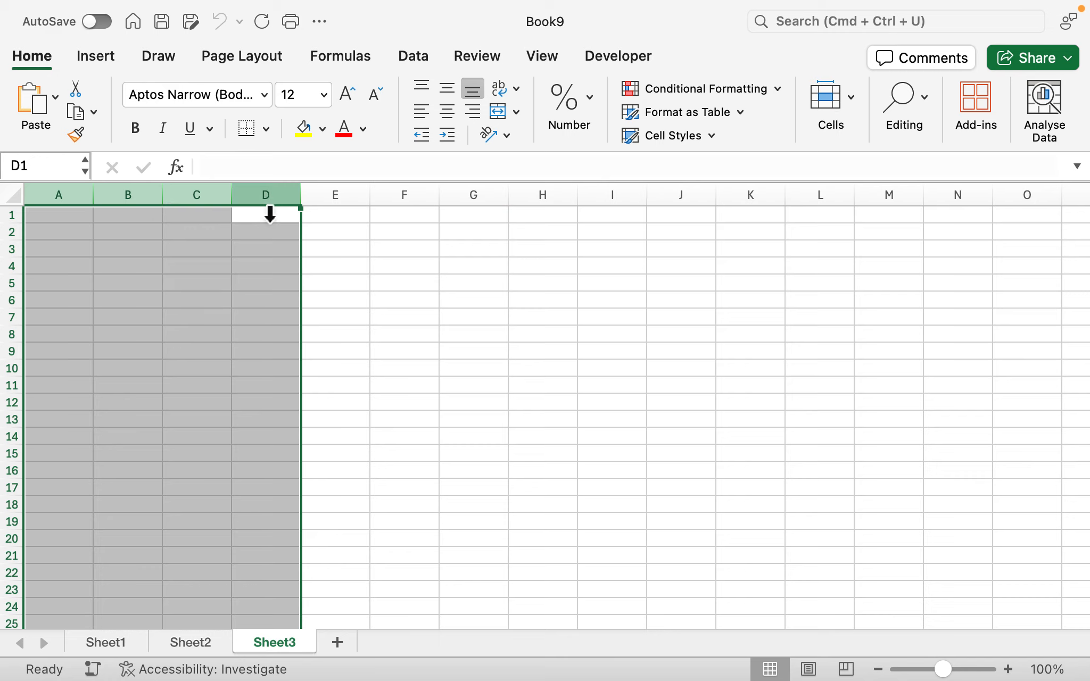
{"action": "left_click", "coordinate": [158, 269]}
{"action": "left_click_drag", "start_coordinate": [19, 214], "coordinate": [20, 343]}
Step: Enter the text Hello in cell C3 of Sheet3
{"action": "left_click", "coordinate": [188, 270]}
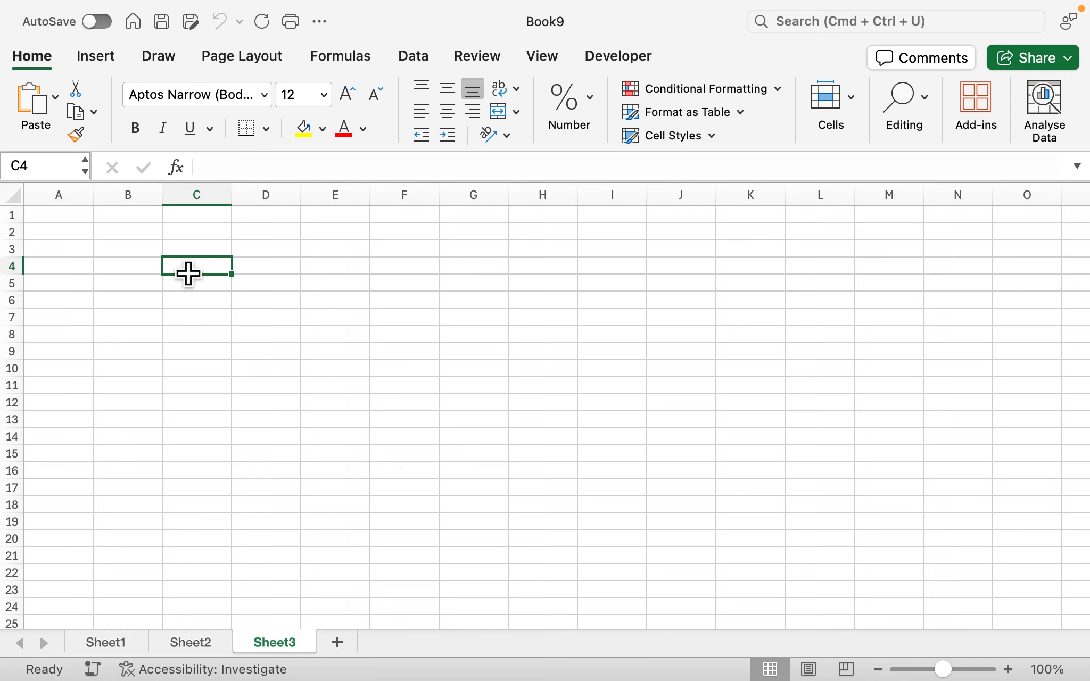
{"action": "left_click", "coordinate": [189, 263]}
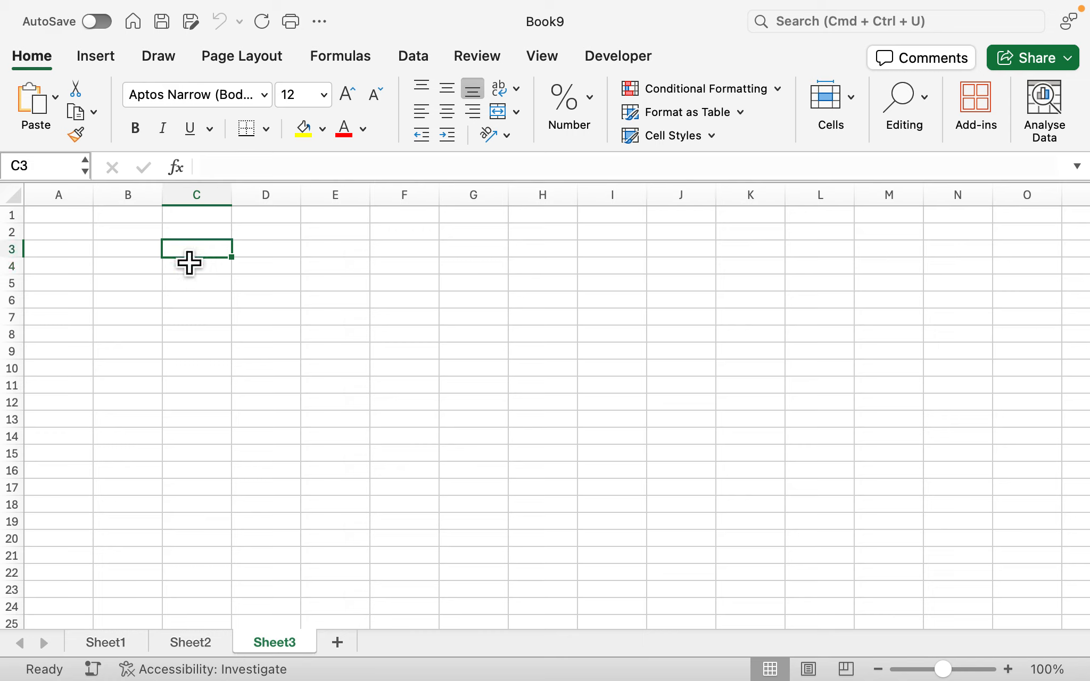
{"action": "type", "text": "Hello"}
{"action": "key", "text": "Return"}
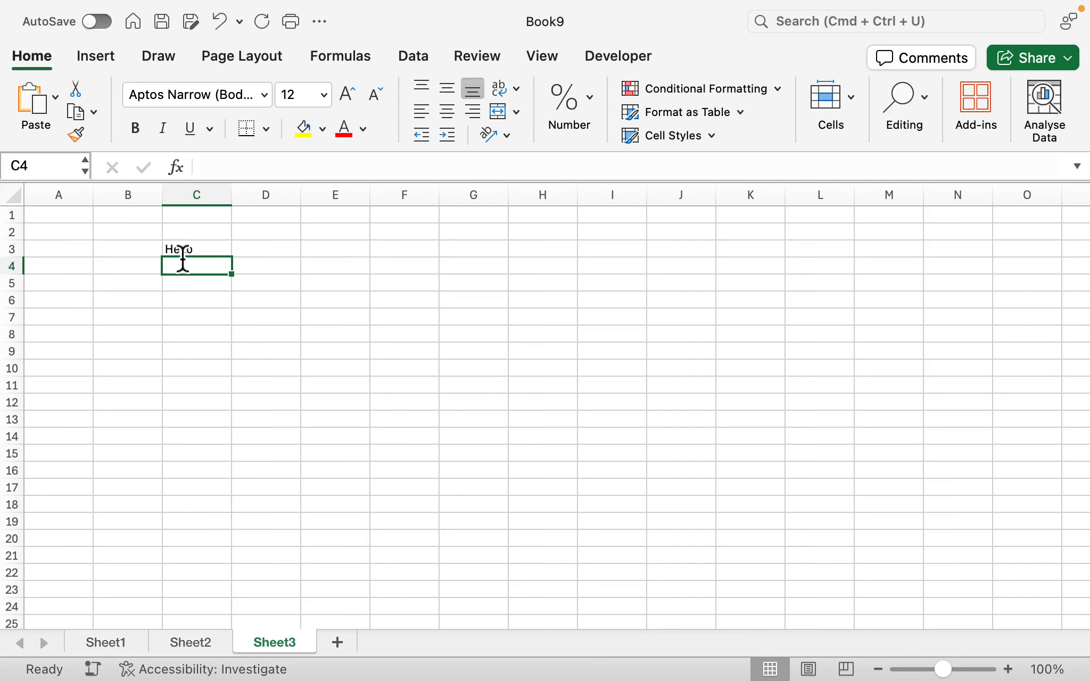
Step: Enter the formula =C3 in cell E3 so it references the Hello cell
{"action": "left_click", "coordinate": [349, 255]}
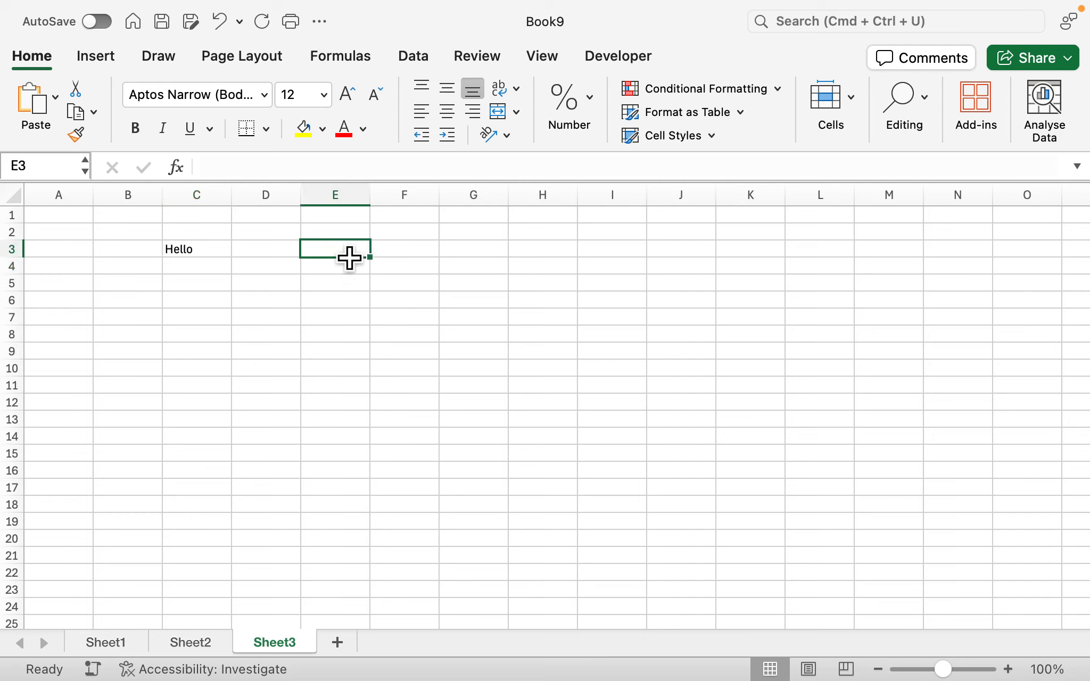
{"action": "type", "text": "="}
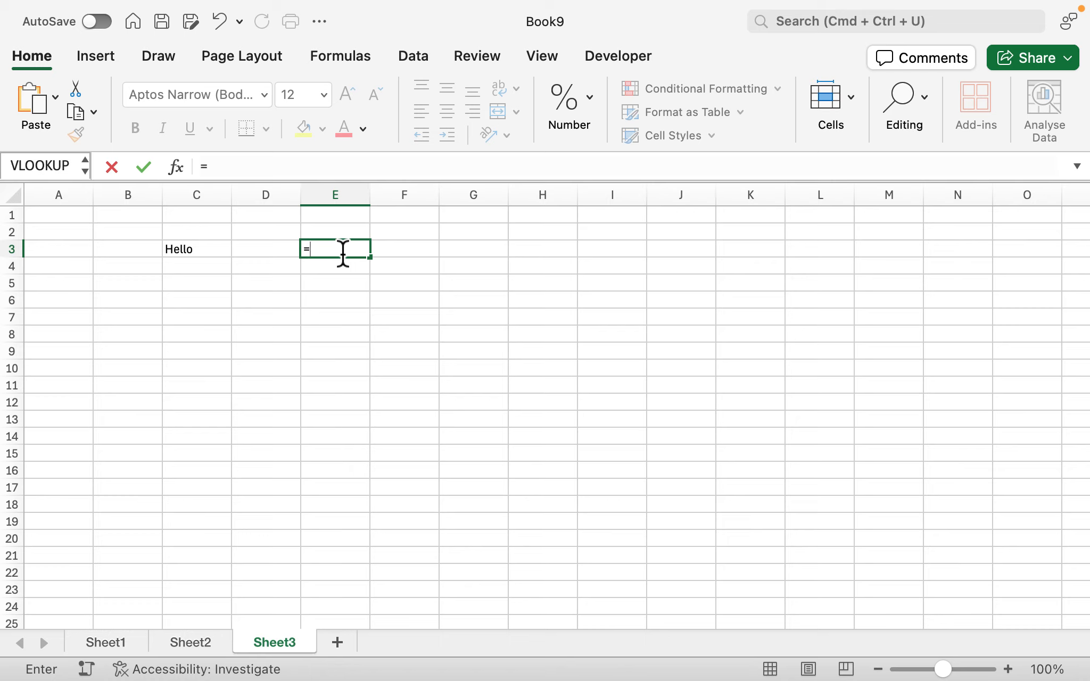
{"action": "type", "text": "c3"}
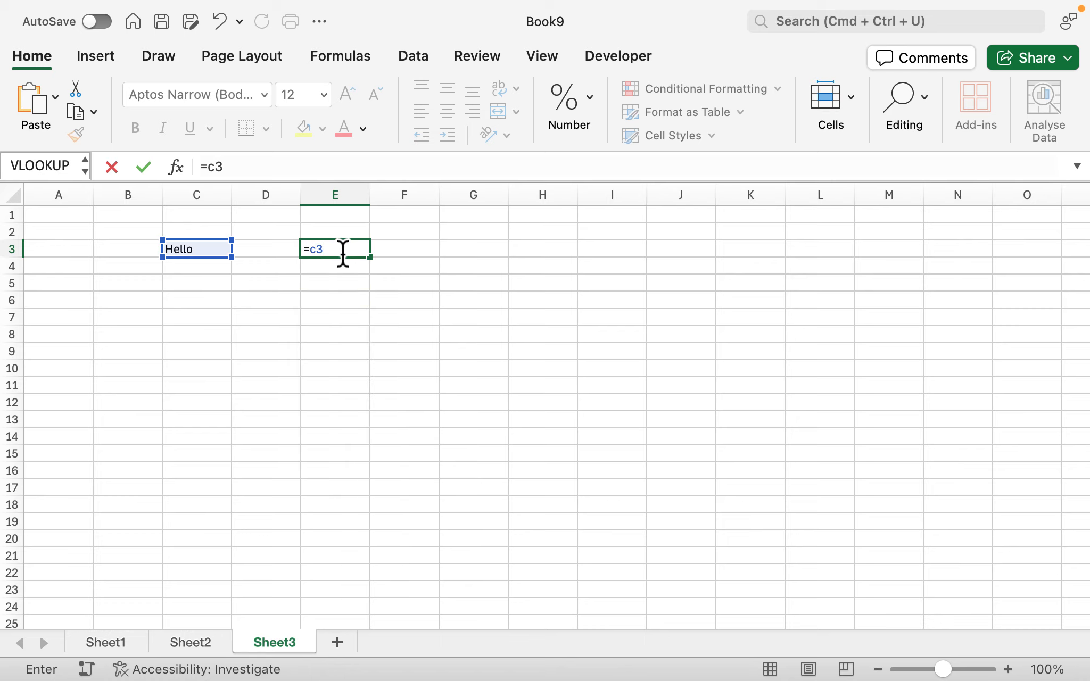
{"action": "key", "text": "Return"}
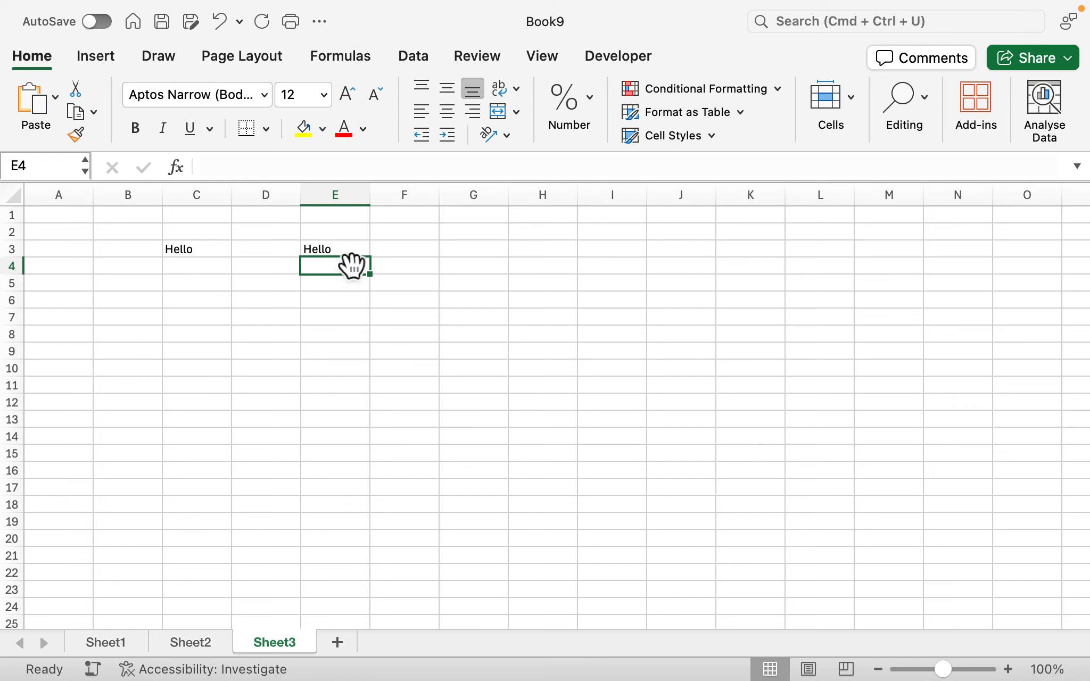
{"action": "left_click", "coordinate": [345, 251]}
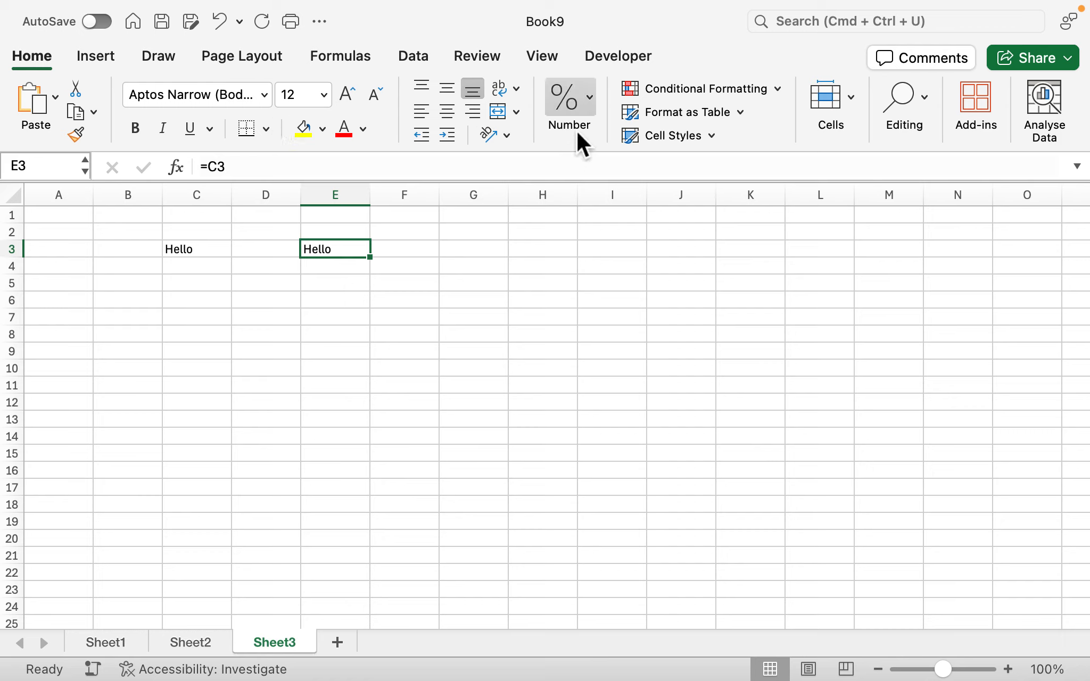
{"action": "left_click", "coordinate": [586, 111]}
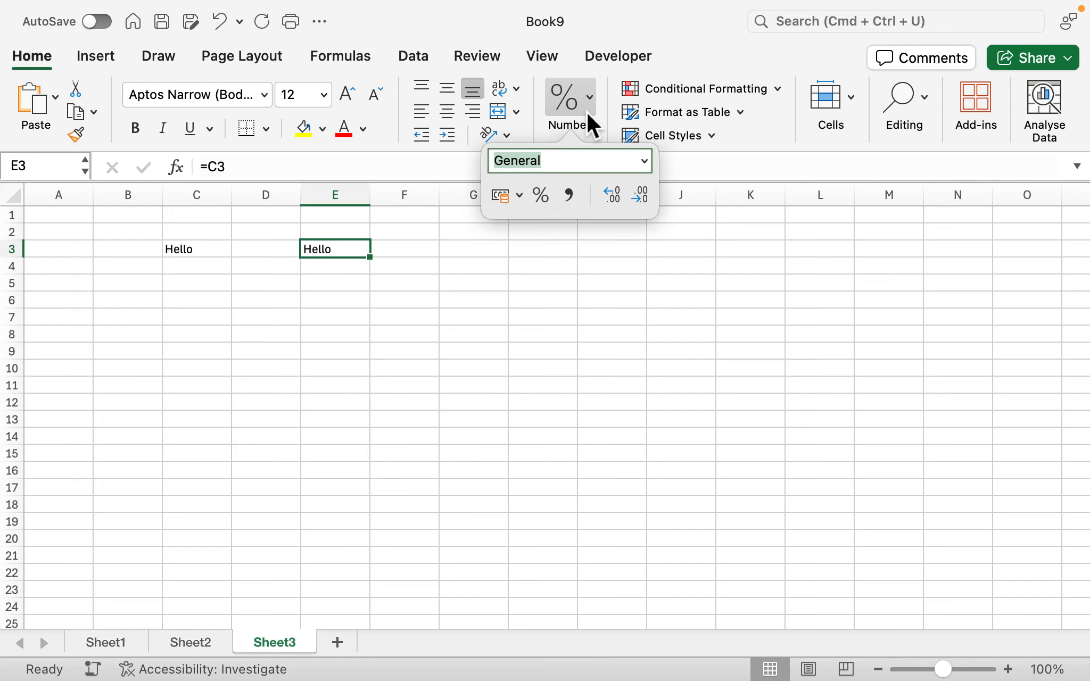
{"action": "left_click", "coordinate": [425, 258]}
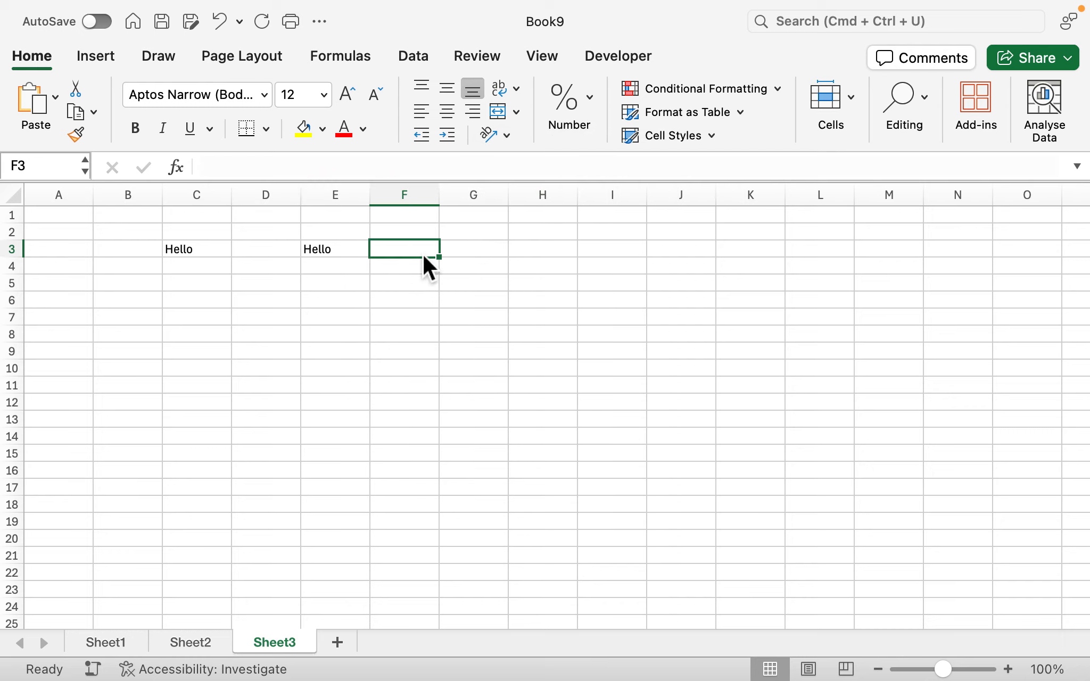
Step: Enter the numbers 1, 2, 3 and 4 in cells A2 through A5
{"action": "left_click", "coordinate": [50, 237]}
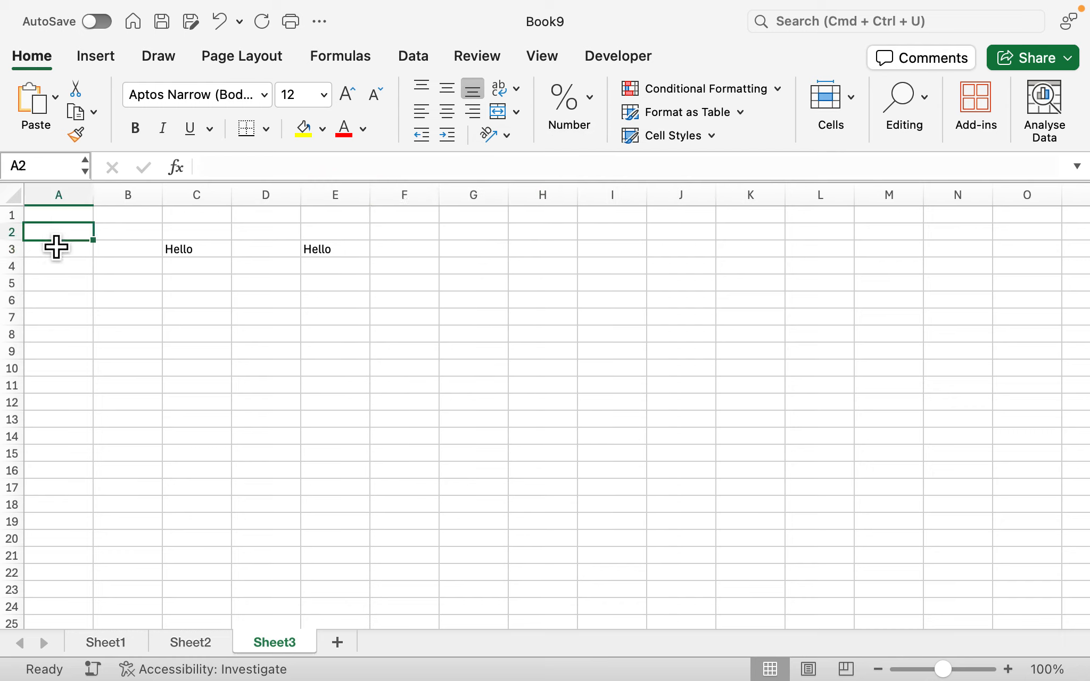
{"action": "type", "text": "1"}
{"action": "key", "text": "Return"}
{"action": "type", "text": "2"}
{"action": "key", "text": "Return"}
{"action": "type", "text": "3"}
{"action": "key", "text": "Return"}
{"action": "type", "text": "4"}
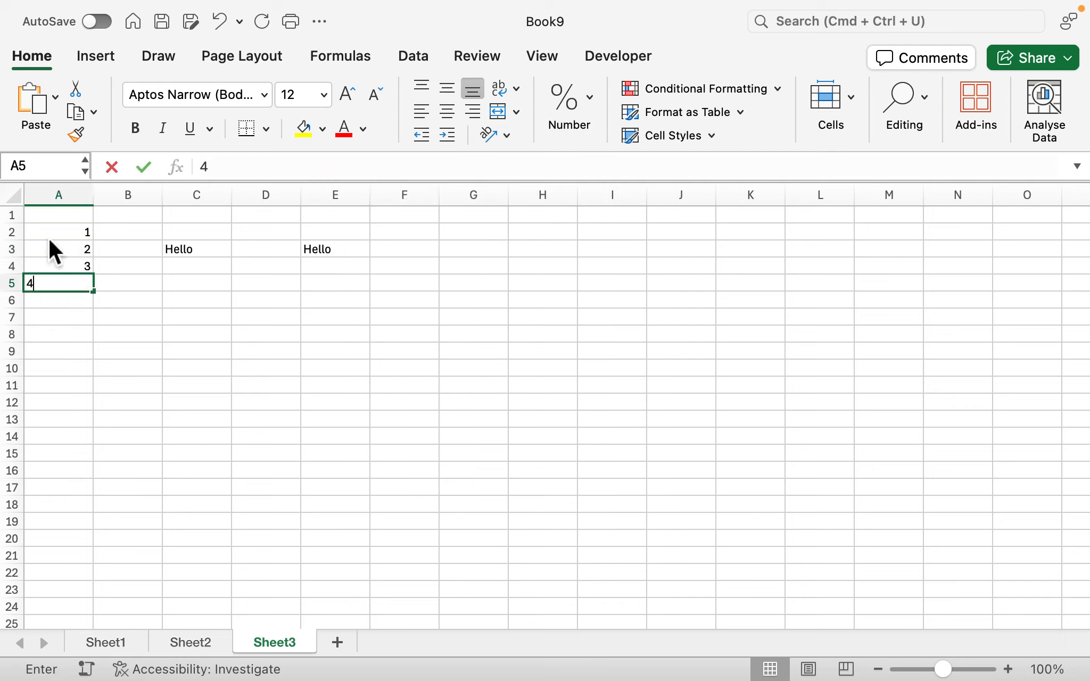
{"action": "key", "text": "Return"}
Step: Enter the heading Prices in cell A1 and make it bold
{"action": "left_click", "coordinate": [51, 223]}
{"action": "type", "text": "Prices"}
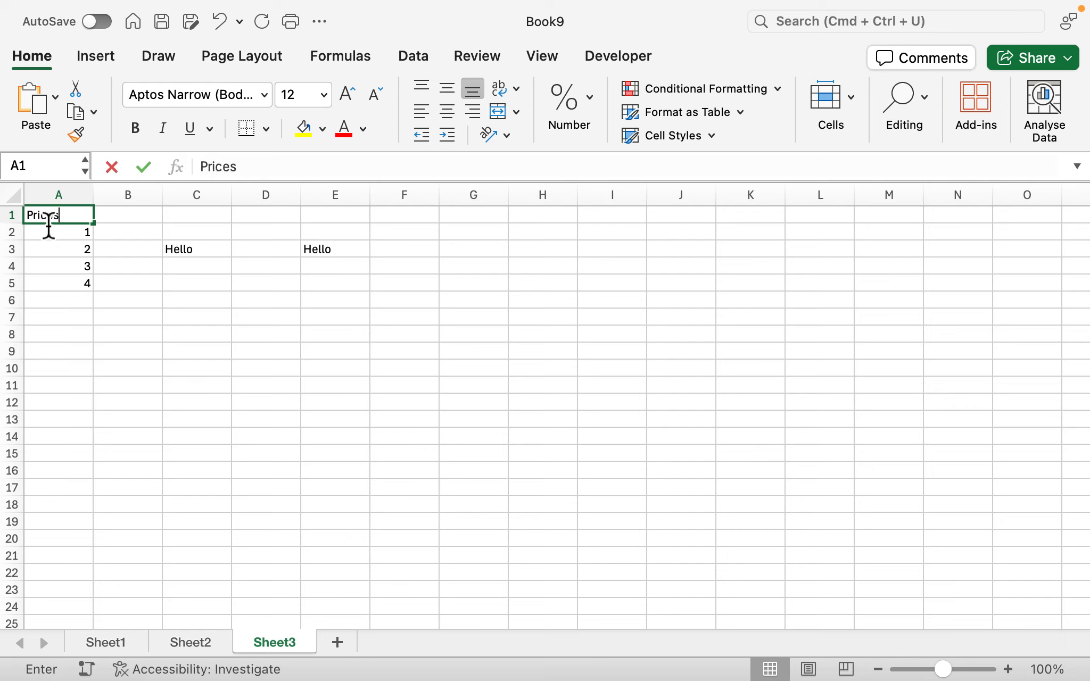
{"action": "key", "text": "Return"}
{"action": "left_click", "coordinate": [71, 221]}
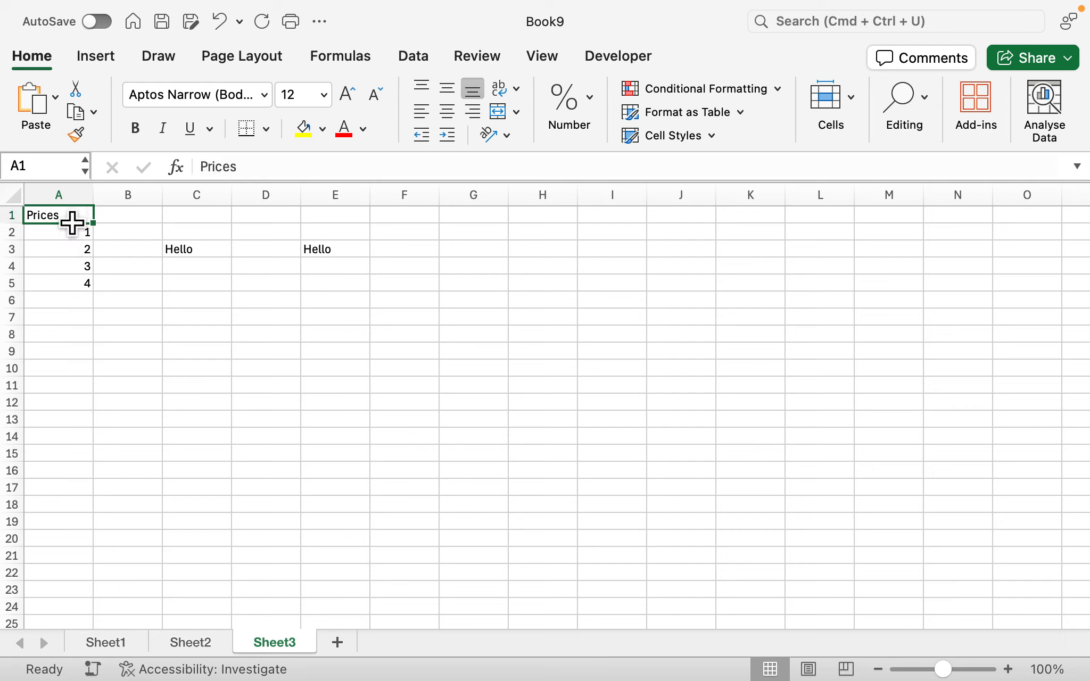
{"action": "key", "text": "super+b"}
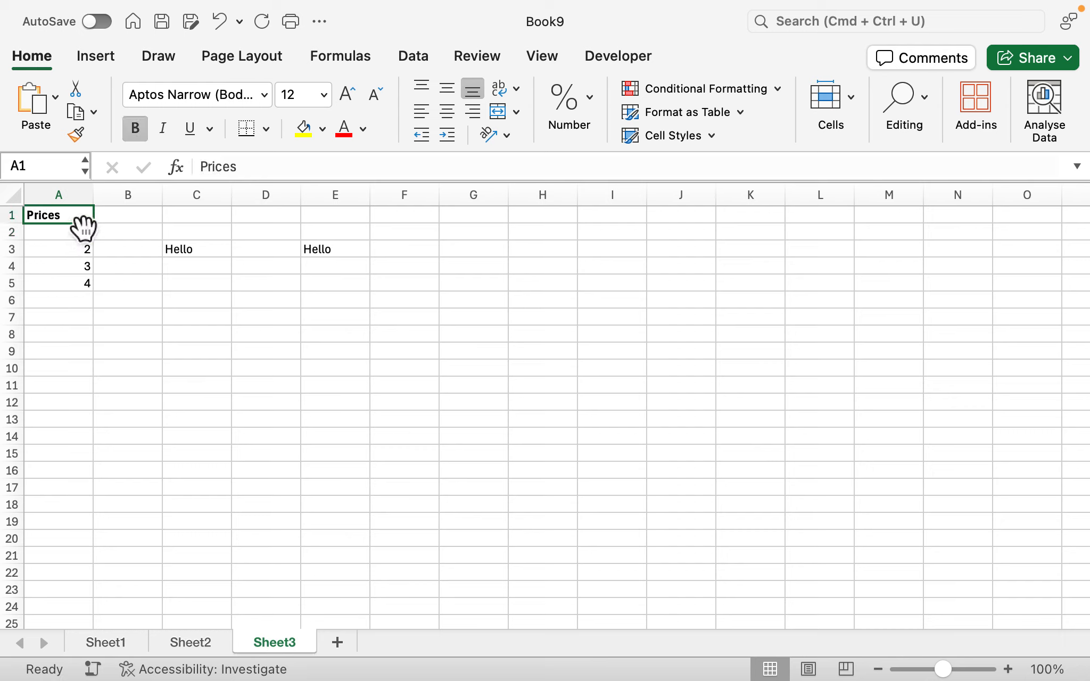
Step: Format the numbers in cells A2 through A5 as Currency
{"action": "left_click_drag", "start_coordinate": [81, 237], "coordinate": [81, 290]}
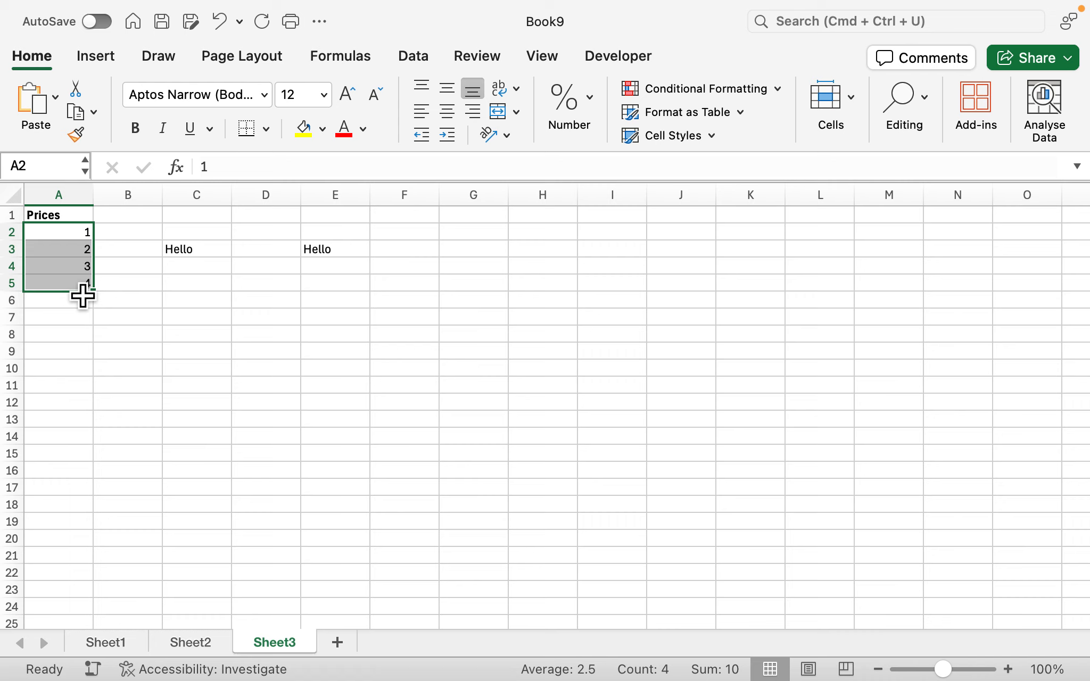
{"action": "left_click", "coordinate": [573, 109]}
{"action": "left_click", "coordinate": [644, 161]}
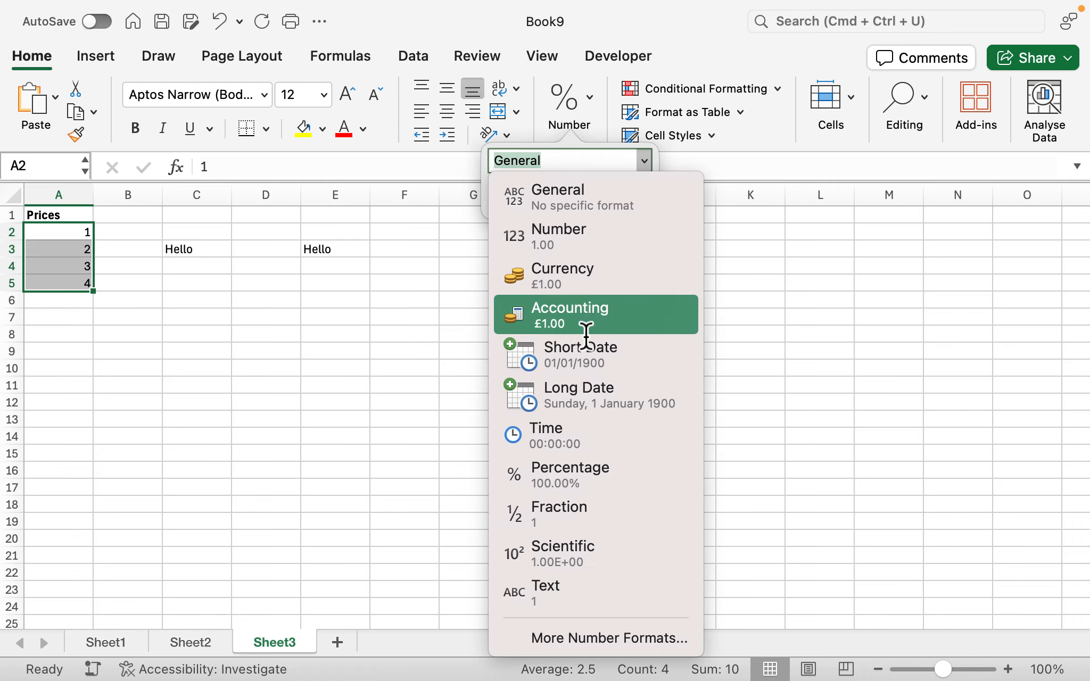
{"action": "left_click", "coordinate": [587, 287]}
{"action": "left_click", "coordinate": [316, 384]}
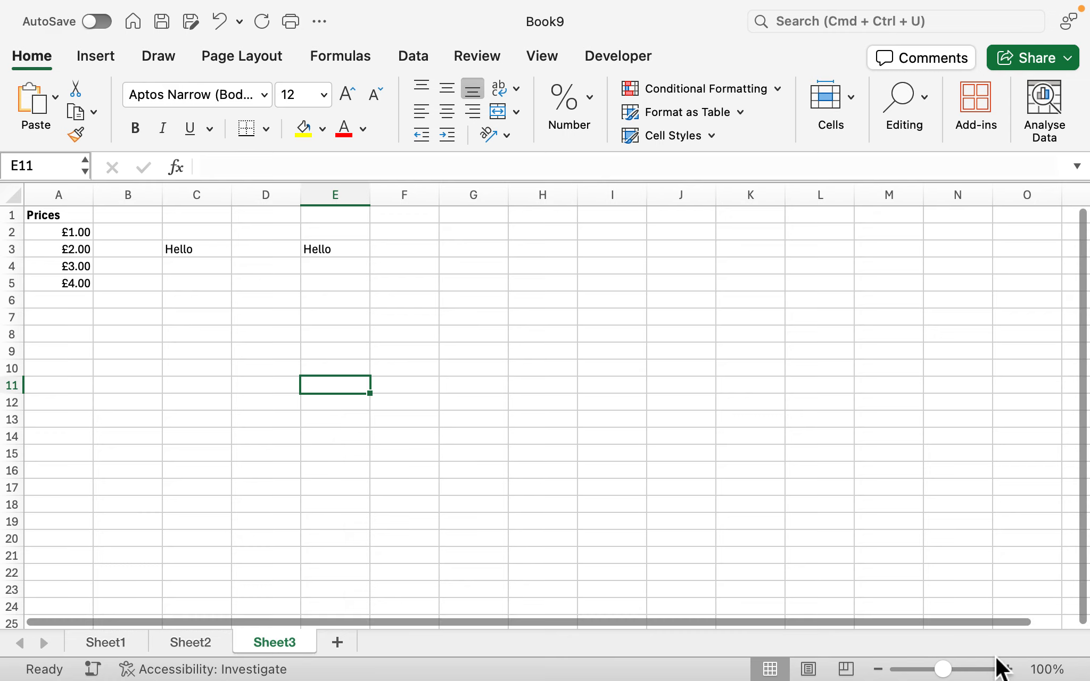
Step: Set the worksheet zoom to 140%
{"action": "left_click", "coordinate": [1008, 669]}
{"action": "left_click", "coordinate": [1008, 670]}
{"action": "left_click", "coordinate": [1008, 669]}
{"action": "left_click", "coordinate": [1008, 670]}
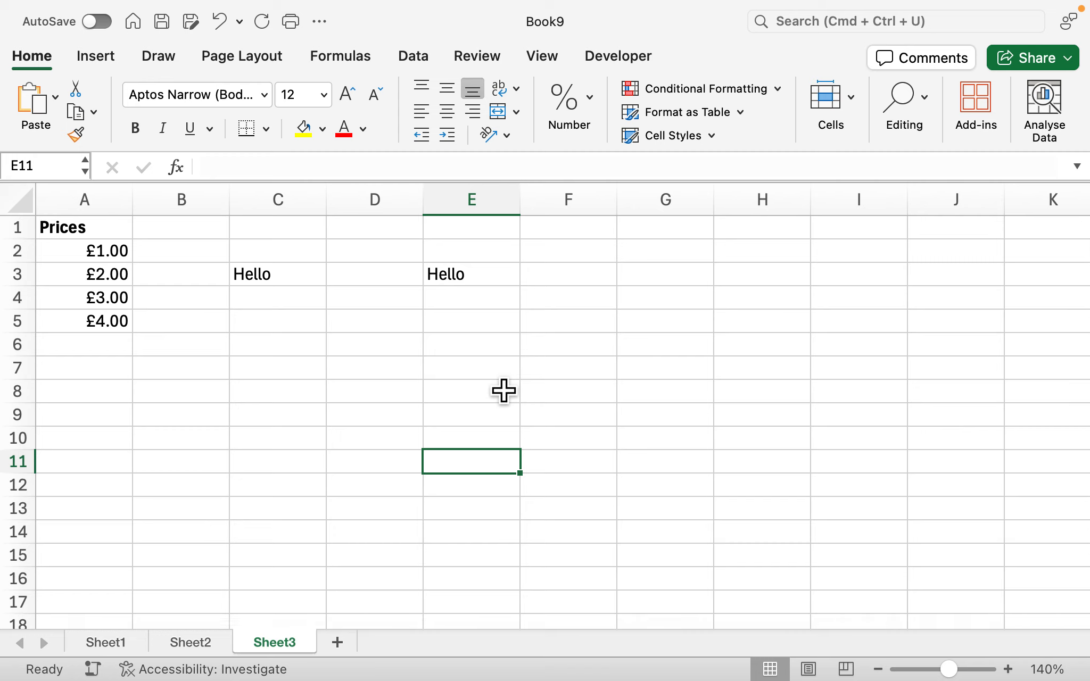
Step: Examine the insert, drawing, page layout and formula commands, including the page orientation and page break options
{"action": "left_click", "coordinate": [118, 59]}
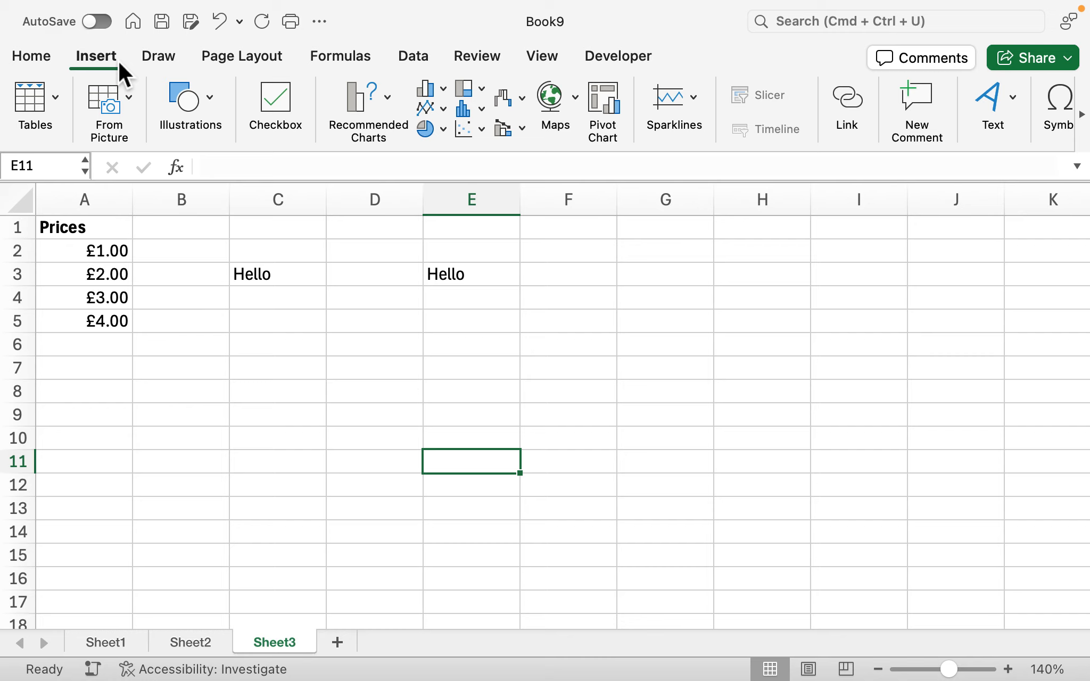
{"action": "left_click", "coordinate": [164, 63]}
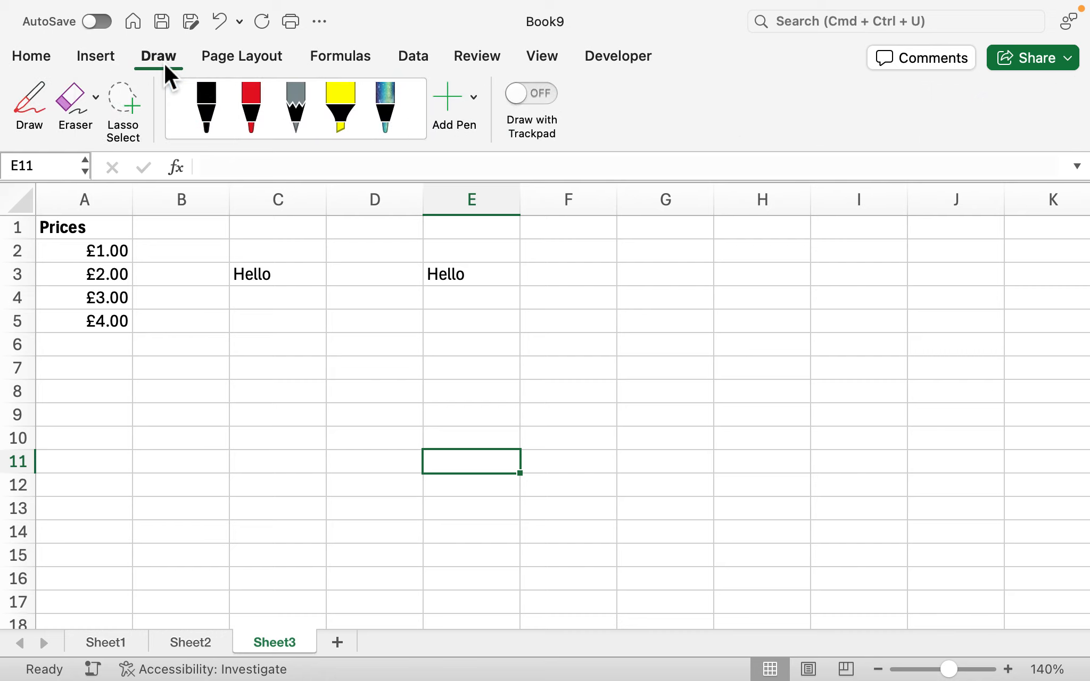
{"action": "left_click", "coordinate": [220, 55]}
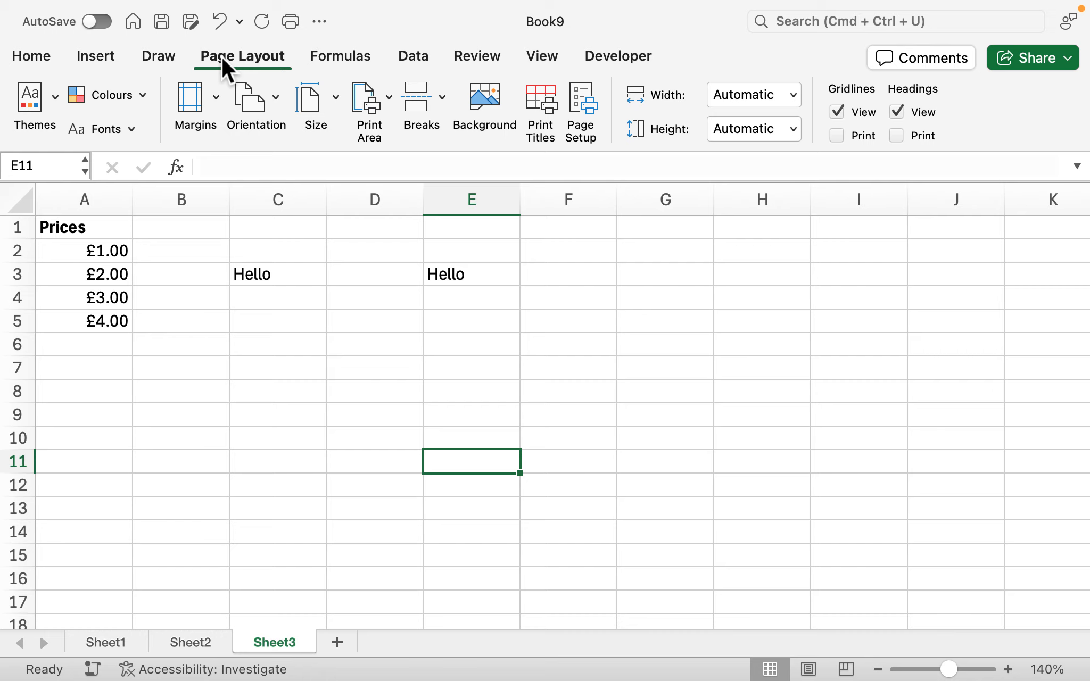
{"action": "left_click", "coordinate": [274, 101]}
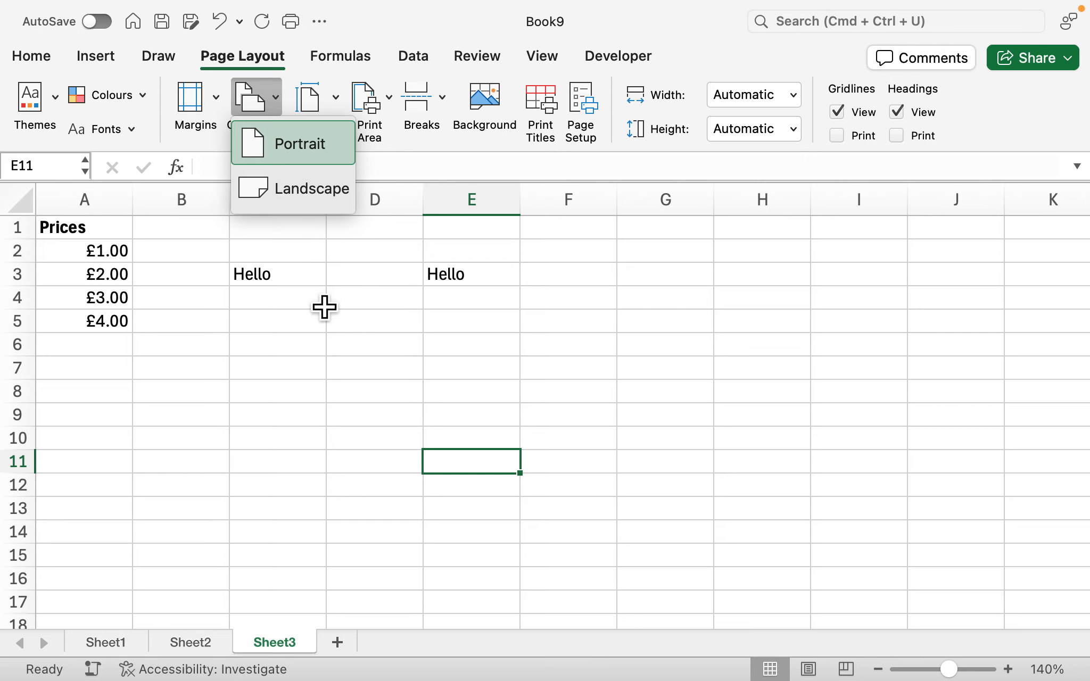
{"action": "left_click", "coordinate": [315, 352]}
{"action": "left_click", "coordinate": [441, 108]}
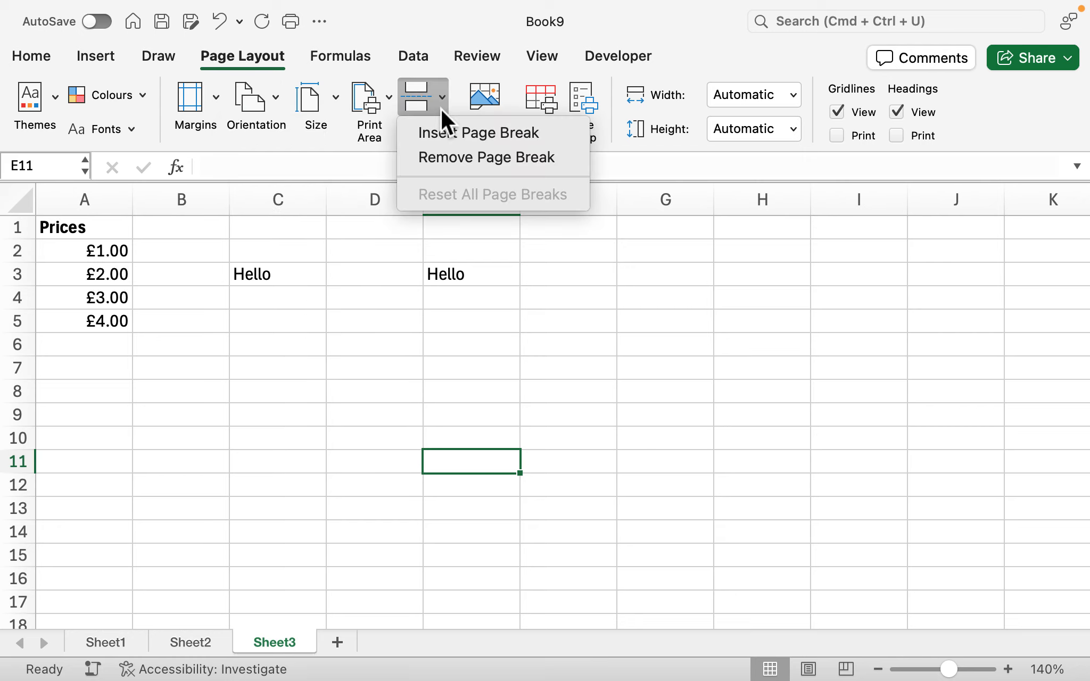
{"action": "left_click", "coordinate": [317, 412]}
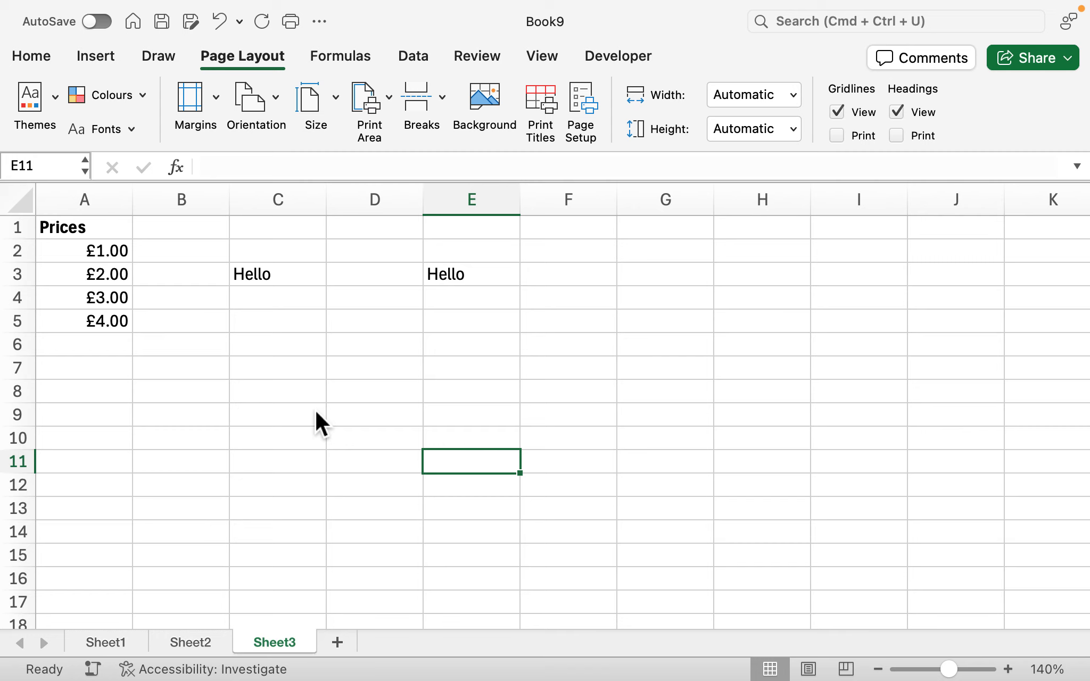
{"action": "left_click", "coordinate": [354, 61]}
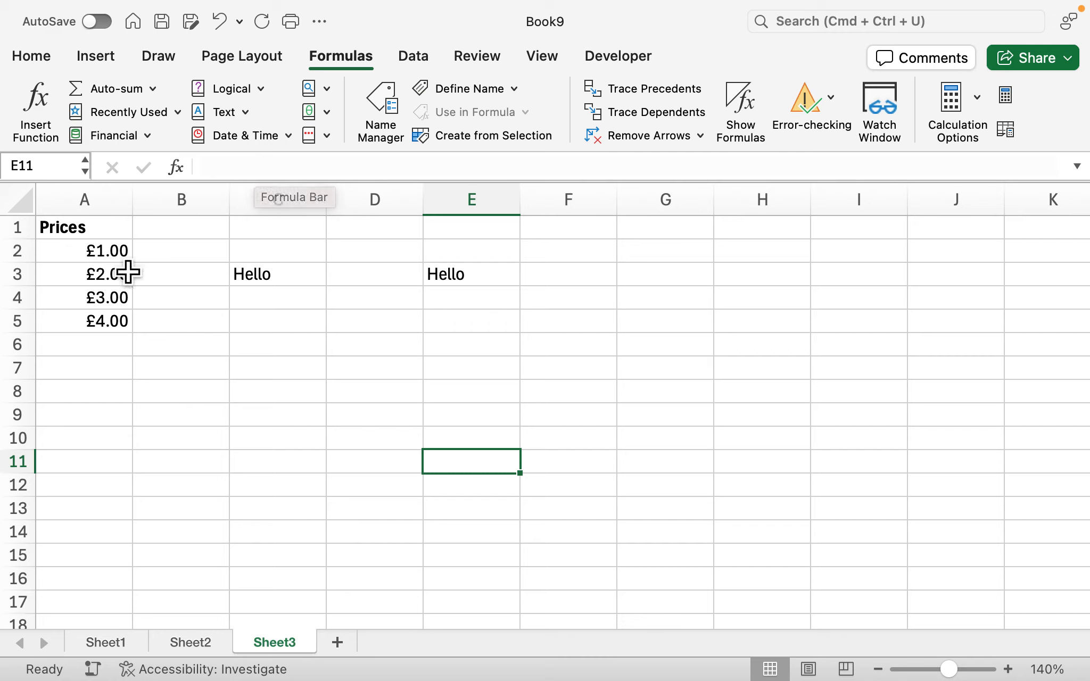
{"action": "left_click", "coordinate": [107, 353]}
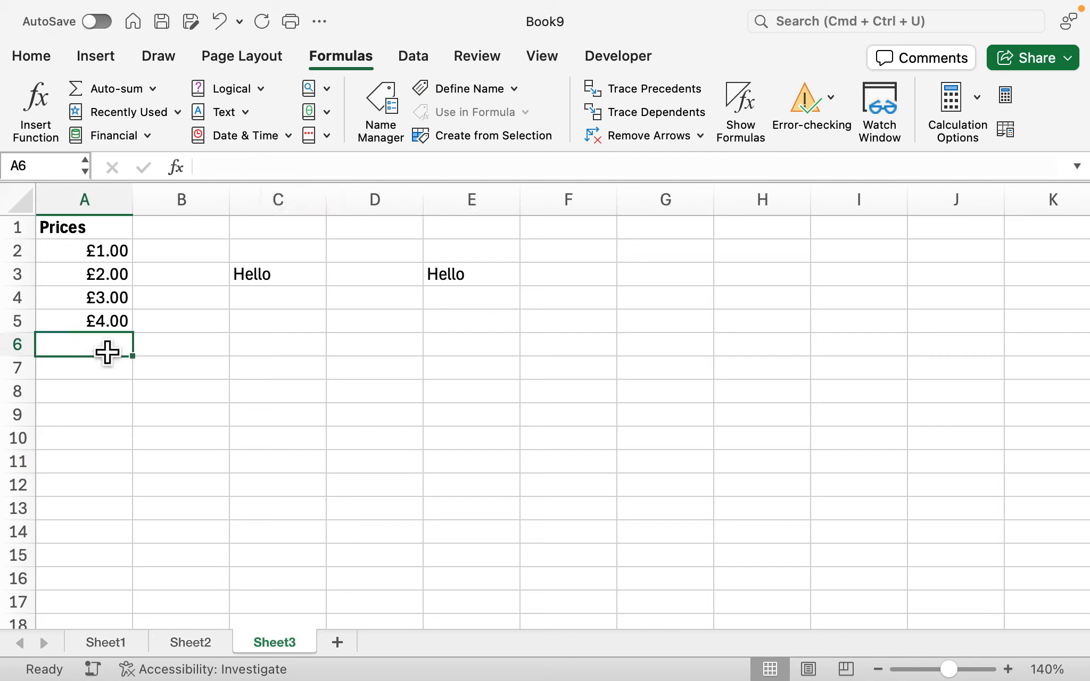
{"action": "type", "text": "=sum"}
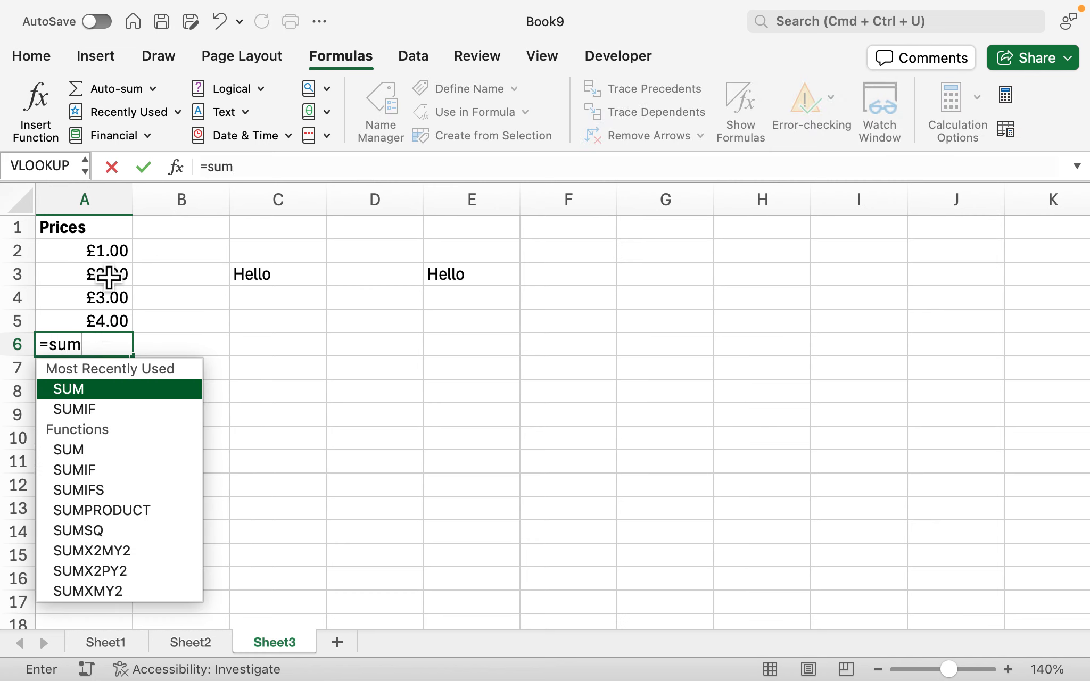
{"action": "left_click_drag", "start_coordinate": [108, 246], "coordinate": [111, 326]}
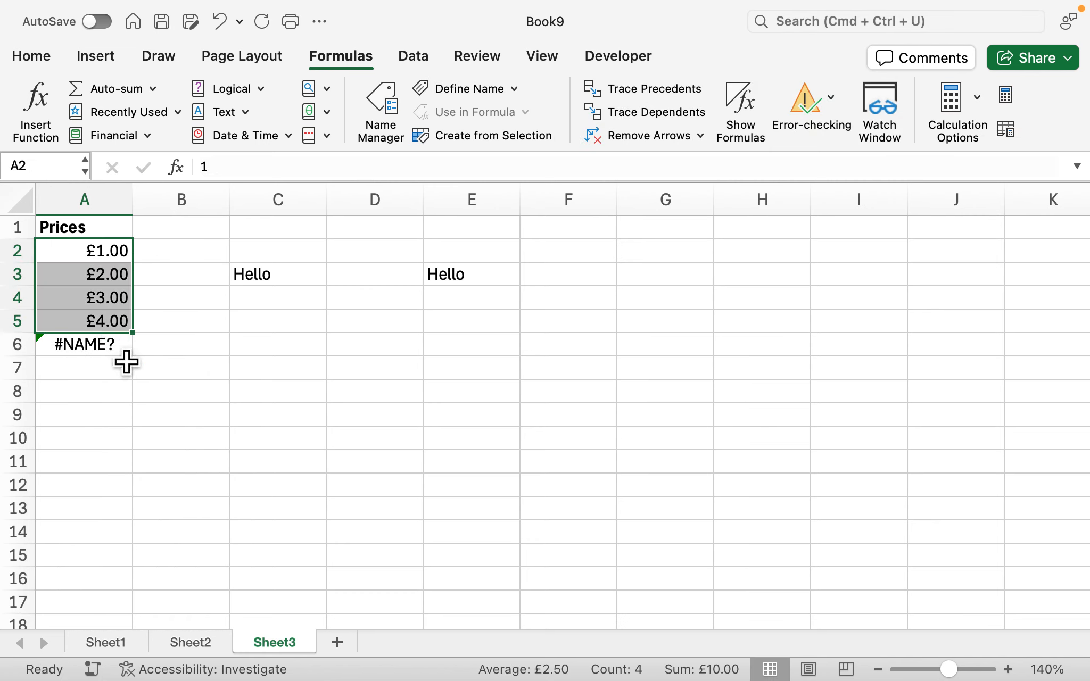
{"action": "left_click", "coordinate": [119, 352]}
{"action": "key", "text": "Delete"}
Step: Enter the formula =SUM(A2:A5) in cell A6, inspect it, and undo the entry
{"action": "type", "text": "=sum"}
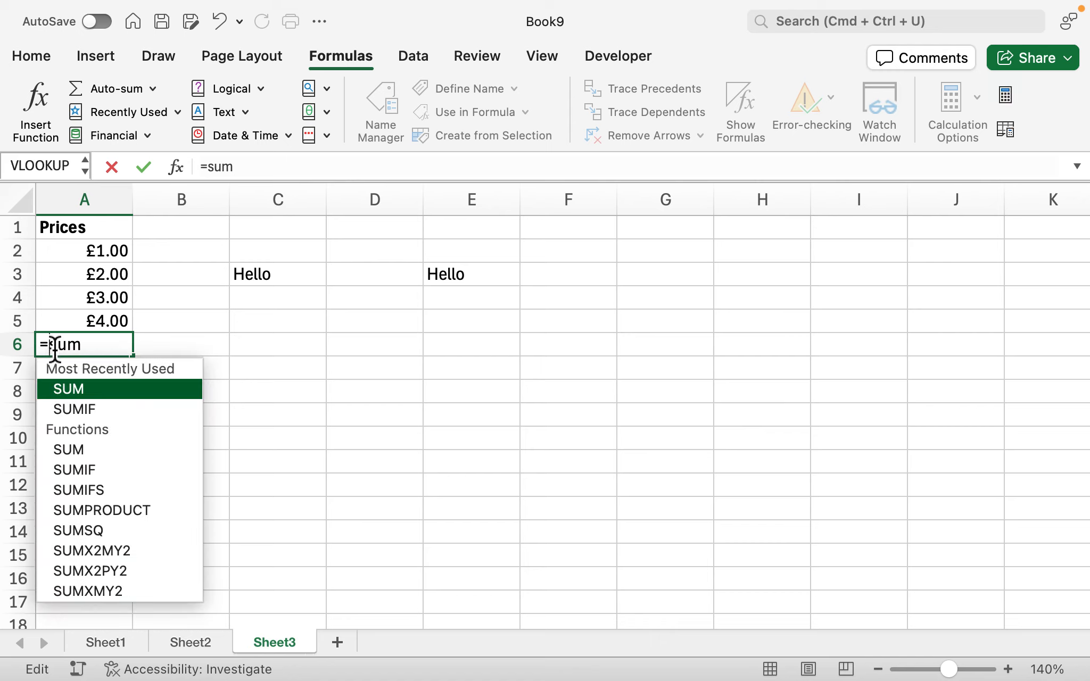
{"action": "double_click", "coordinate": [95, 385]}
{"action": "left_click_drag", "start_coordinate": [123, 260], "coordinate": [121, 327]}
{"action": "type", "text": ")"}
{"action": "key", "text": "Return"}
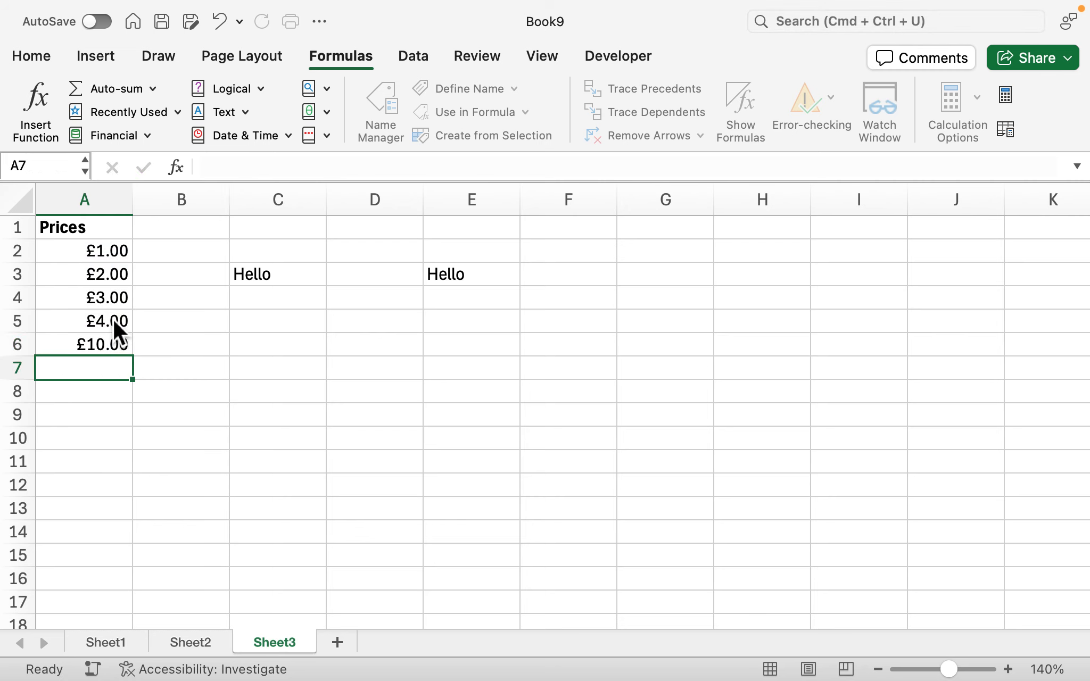
{"action": "left_click", "coordinate": [105, 352]}
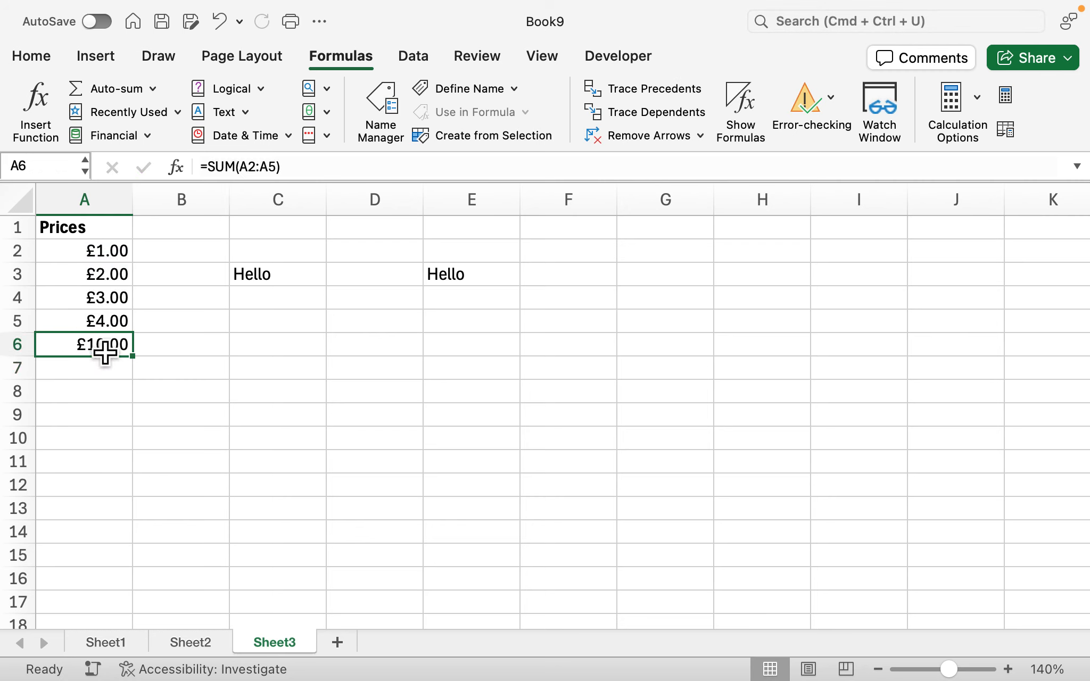
{"action": "key", "text": "super+z"}
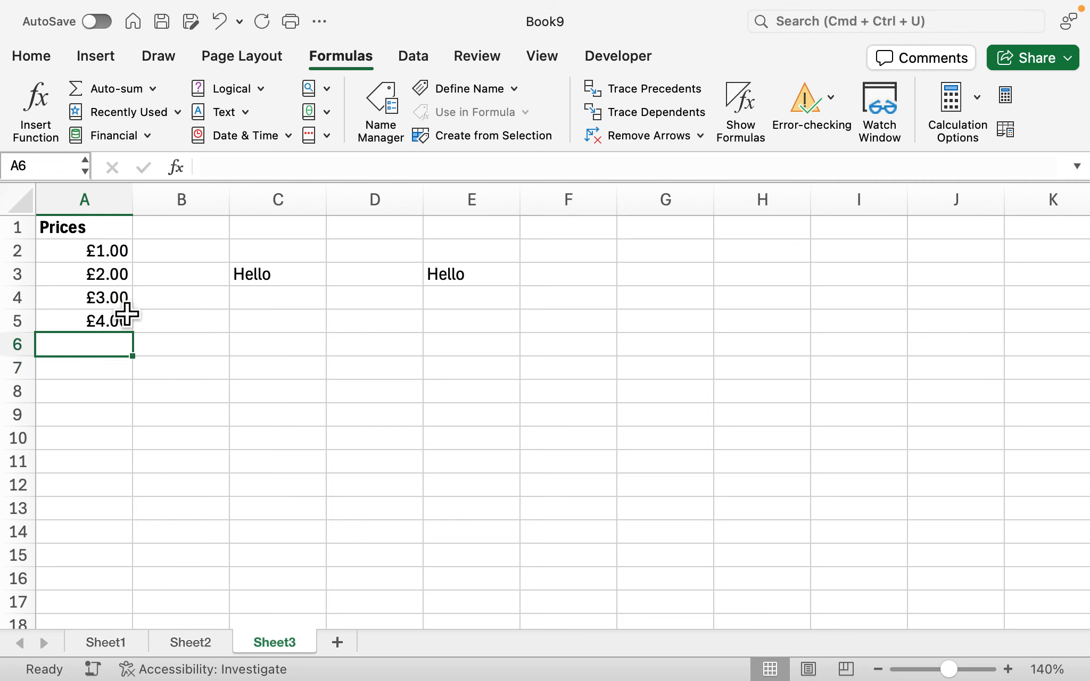
Step: Total the prices in cells A2 through A5 in cell A6 with Auto-sum
{"action": "left_click", "coordinate": [122, 89]}
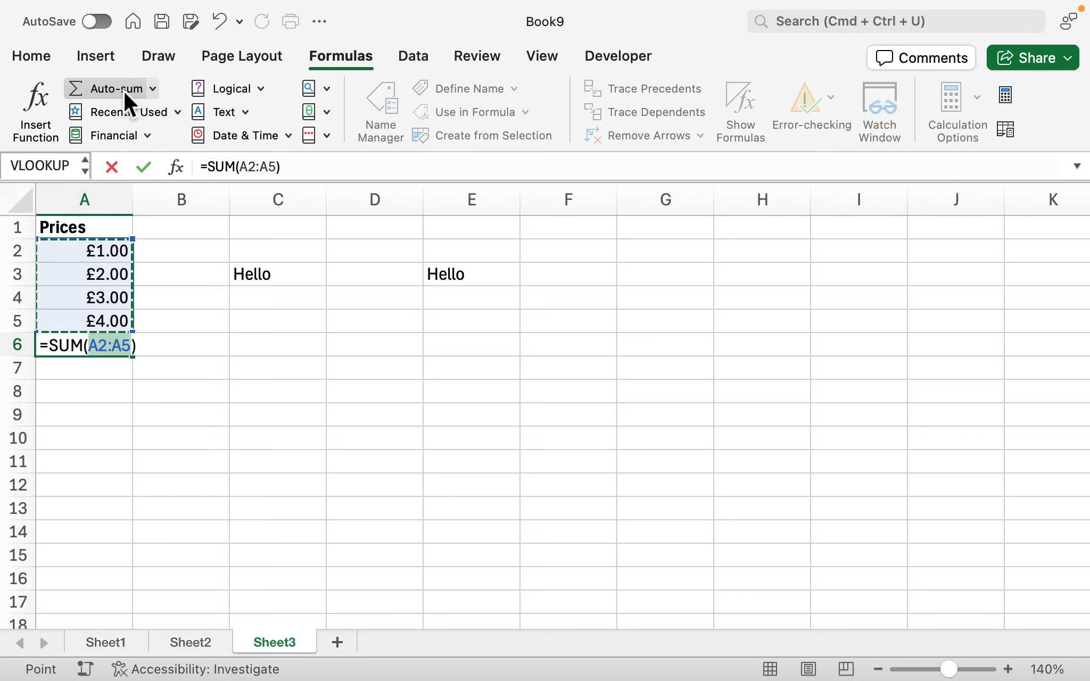
{"action": "key", "text": "Return"}
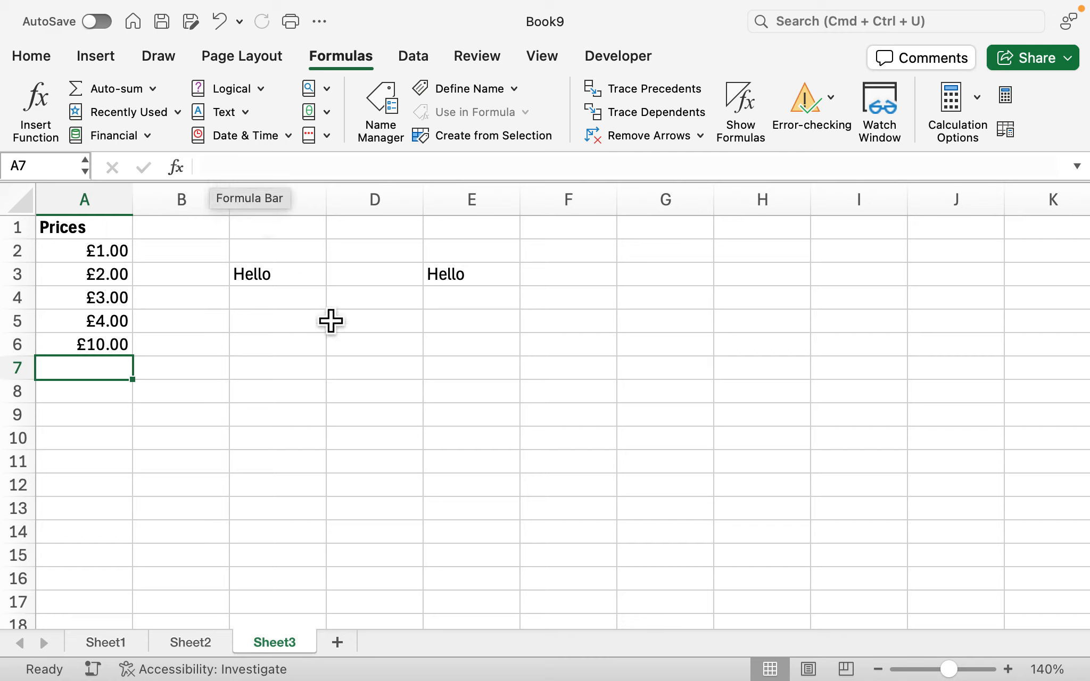
Step: Select the two separate cells C3 and E3 together by entering the reference C3,E3
{"action": "left_click", "coordinate": [276, 284]}
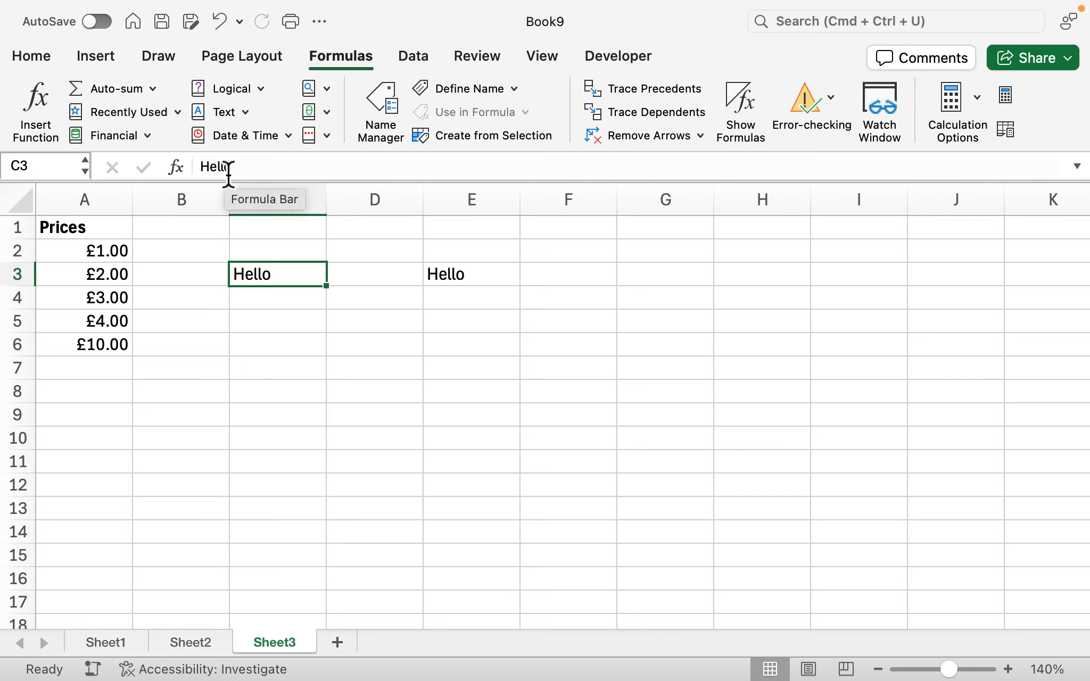
{"action": "left_click", "coordinate": [42, 169]}
{"action": "left_click", "coordinate": [314, 377]}
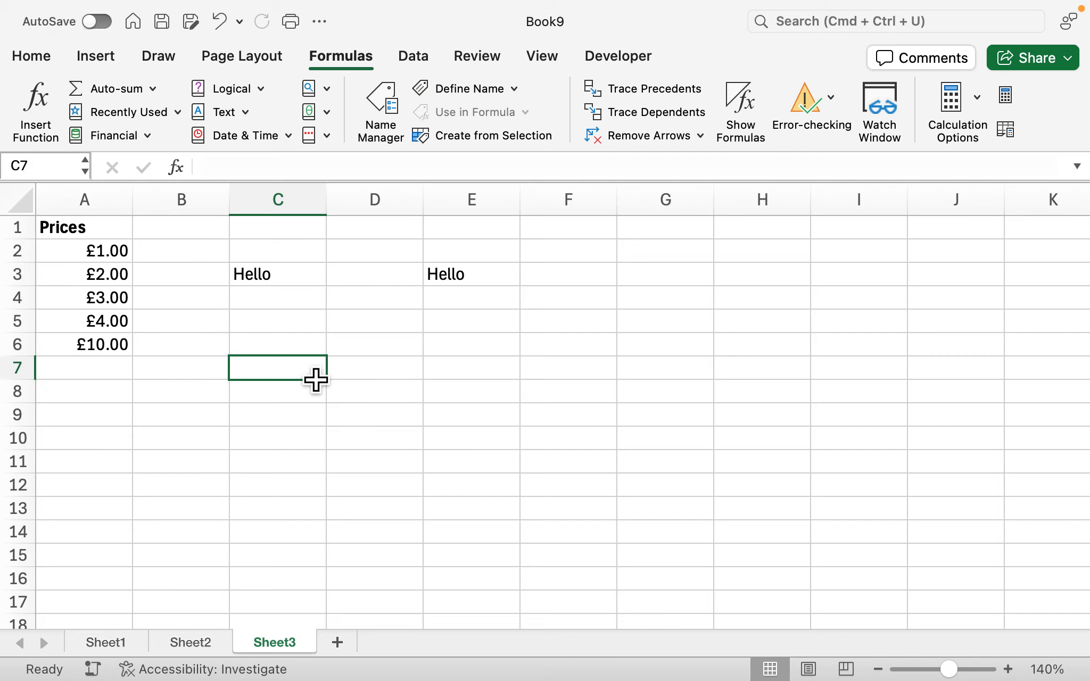
{"action": "left_click", "coordinate": [265, 279]}
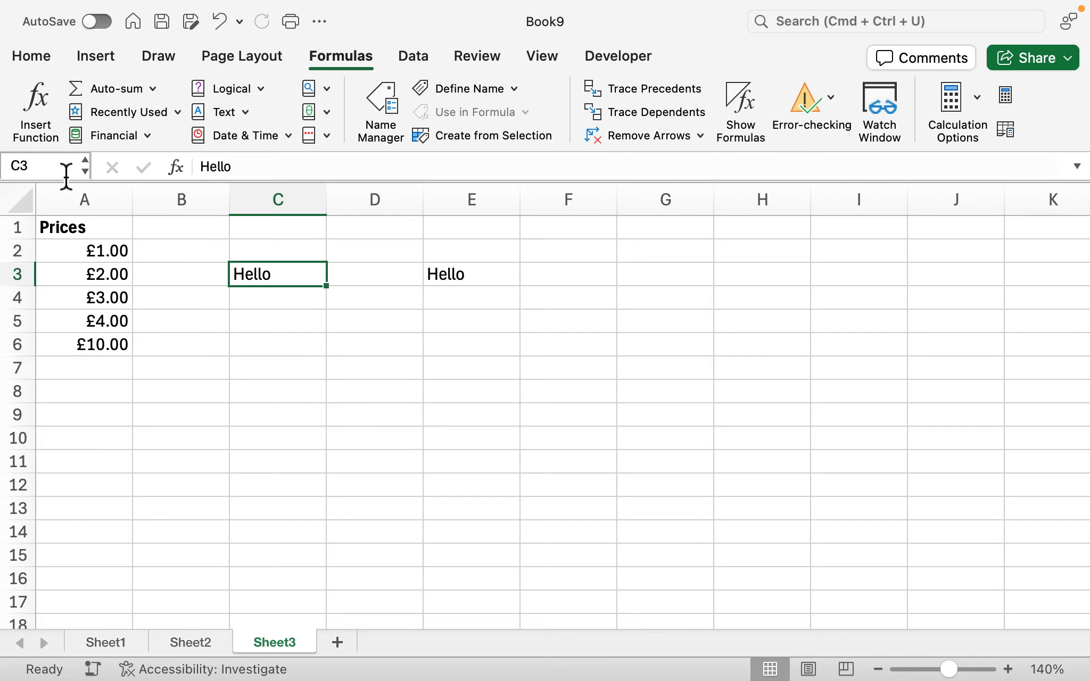
{"action": "left_click", "coordinate": [37, 173]}
{"action": "left_click", "coordinate": [36, 172]}
{"action": "type", "text": ",E3"}
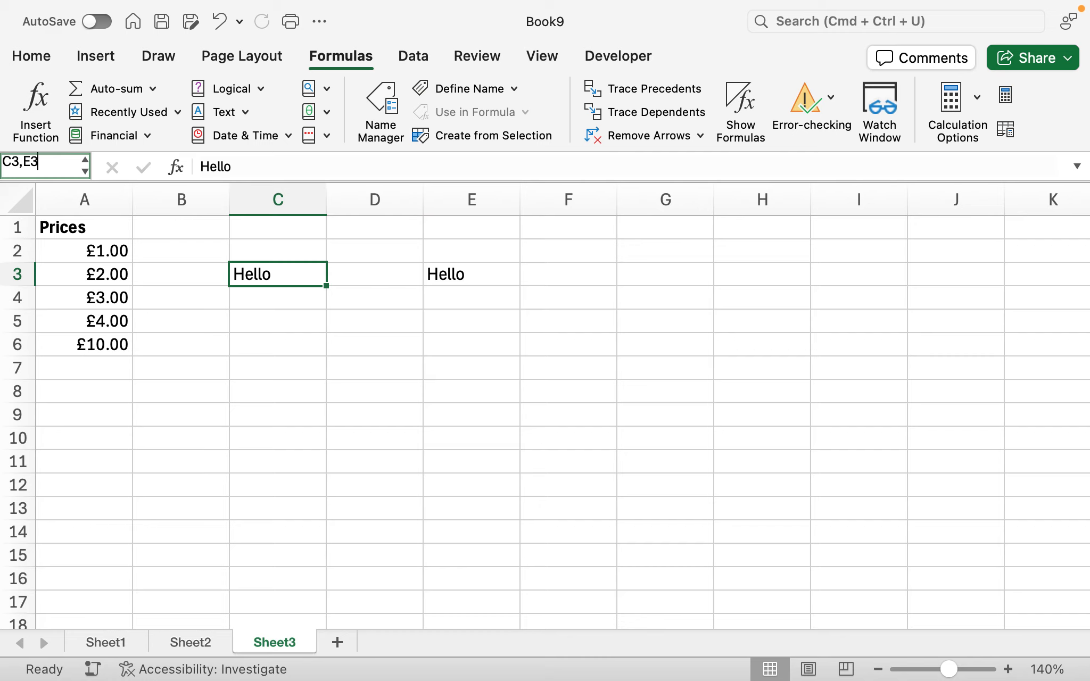
{"action": "key", "text": "Return"}
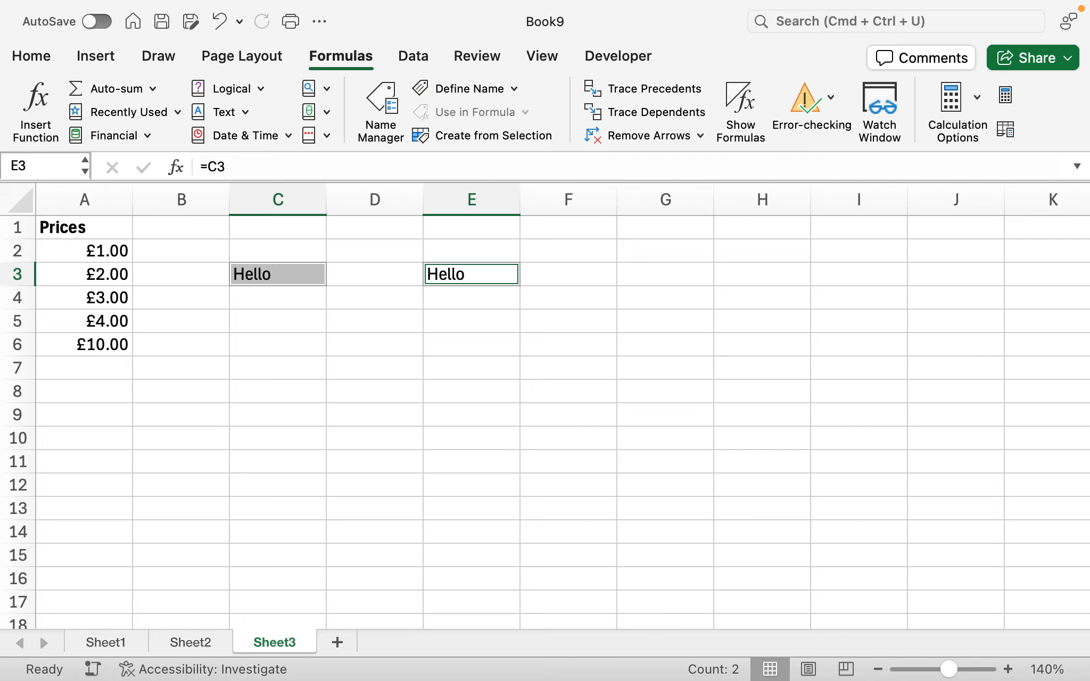
Step: Select the filled range from the Prices heading in A1 down to A6
{"action": "left_click", "coordinate": [184, 318]}
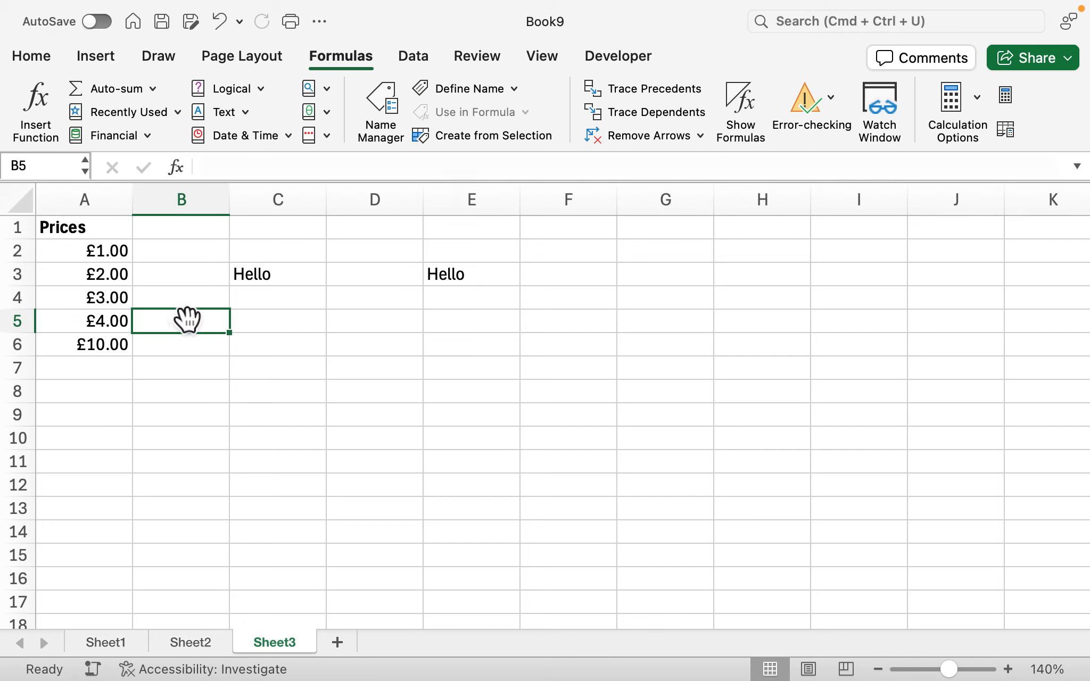
{"action": "left_click", "coordinate": [120, 238]}
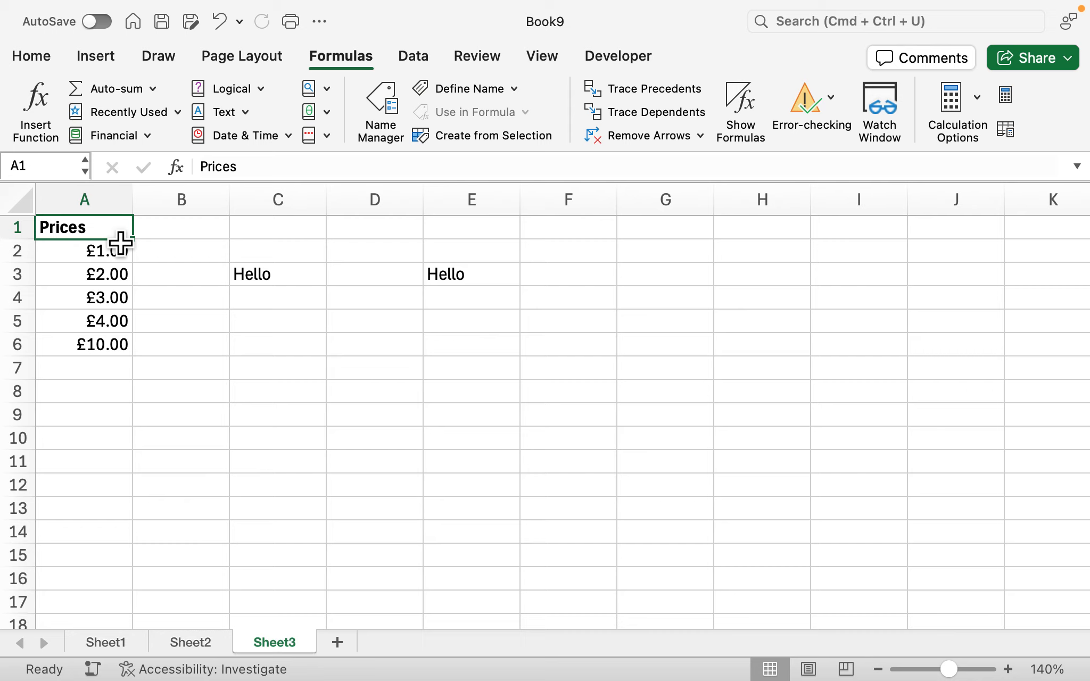
{"action": "key", "text": "shift+super+Down"}
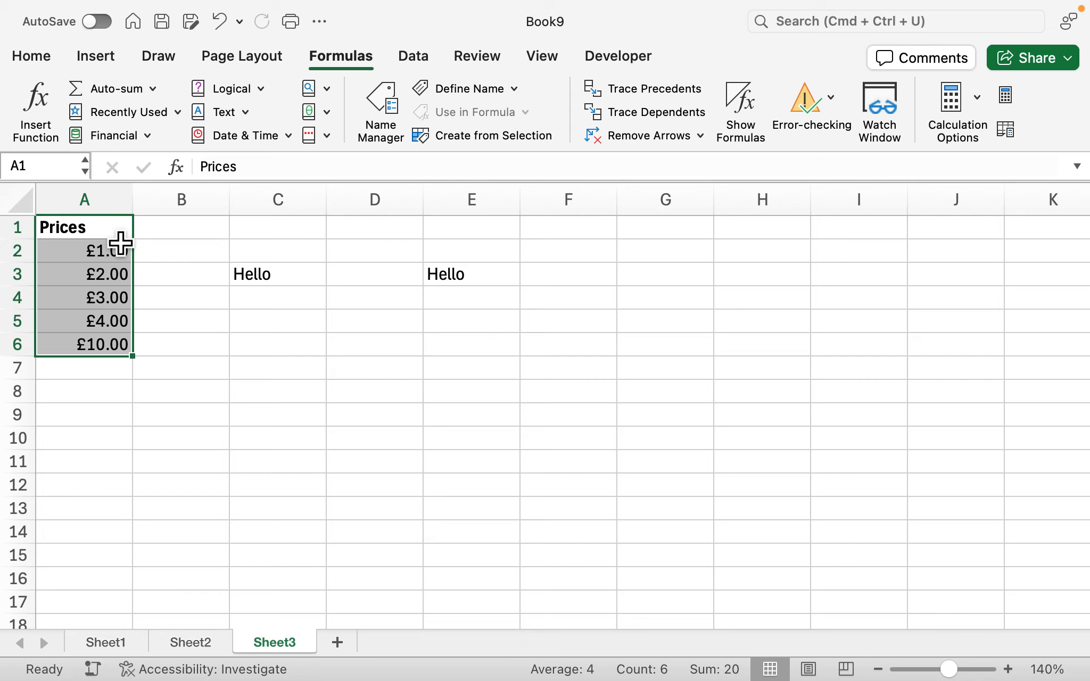
Step: Examine the file formats offered for saving the workbook under a new name, and cancel without saving
{"action": "left_click", "coordinate": [130, 13]}
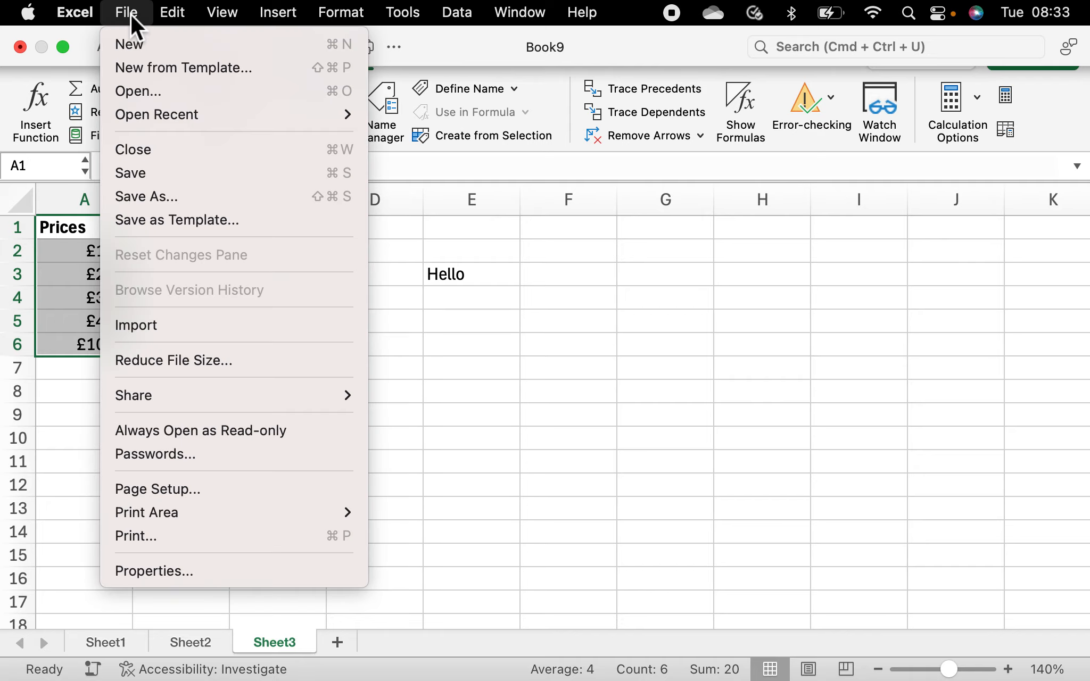
{"action": "left_click", "coordinate": [175, 198]}
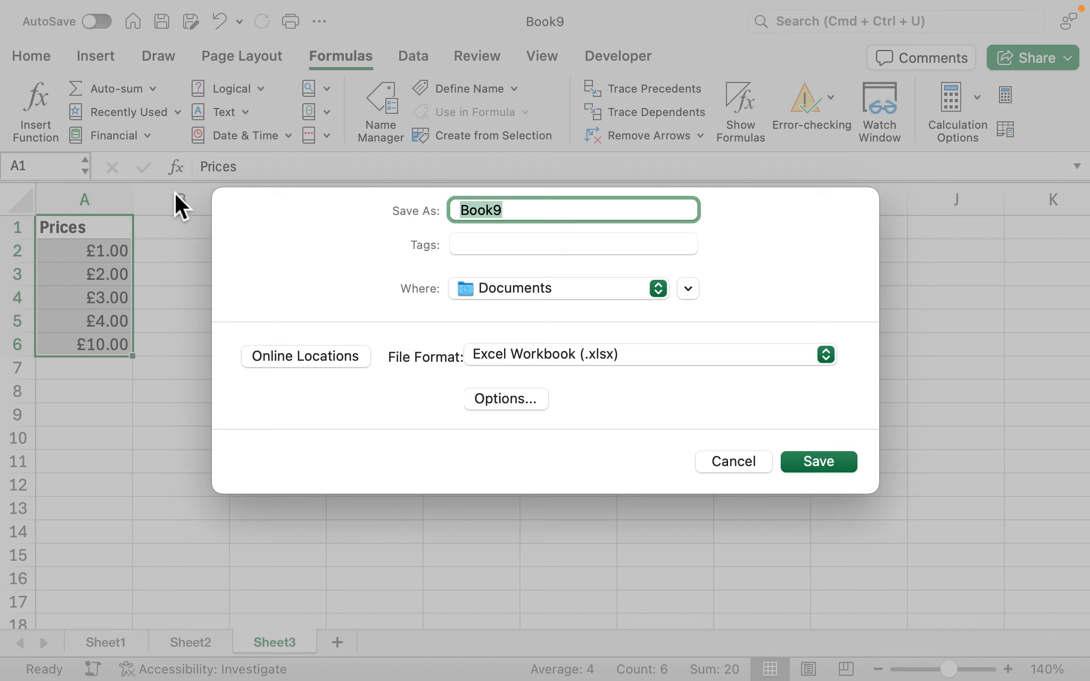
{"action": "left_click", "coordinate": [515, 360]}
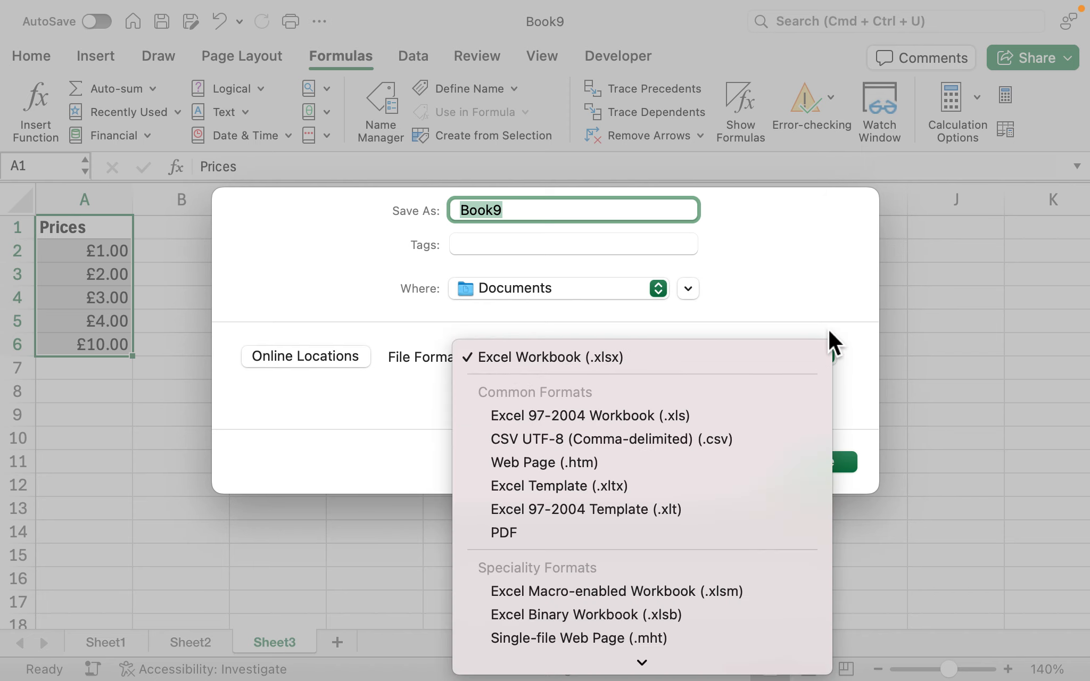
{"action": "left_click", "coordinate": [795, 289]}
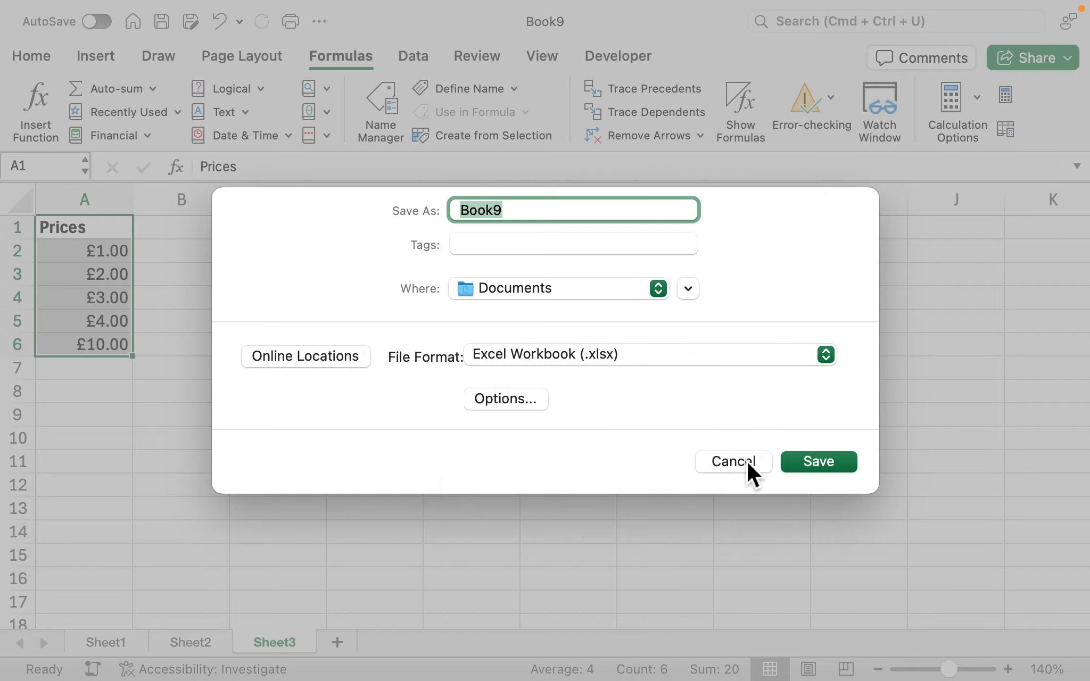
{"action": "left_click", "coordinate": [746, 460]}
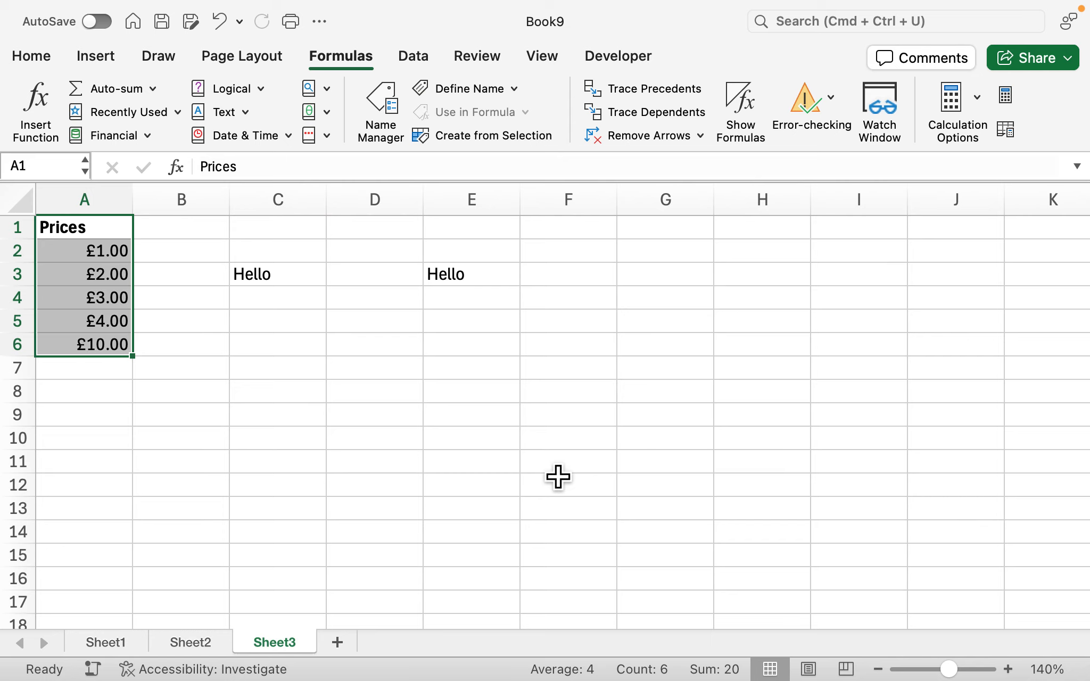
Step: Enter the text "Hello my name is datasmecamp" in cell C5 and reselect that cell
{"action": "left_click", "coordinate": [294, 339]}
{"action": "type", "text": "hE"}
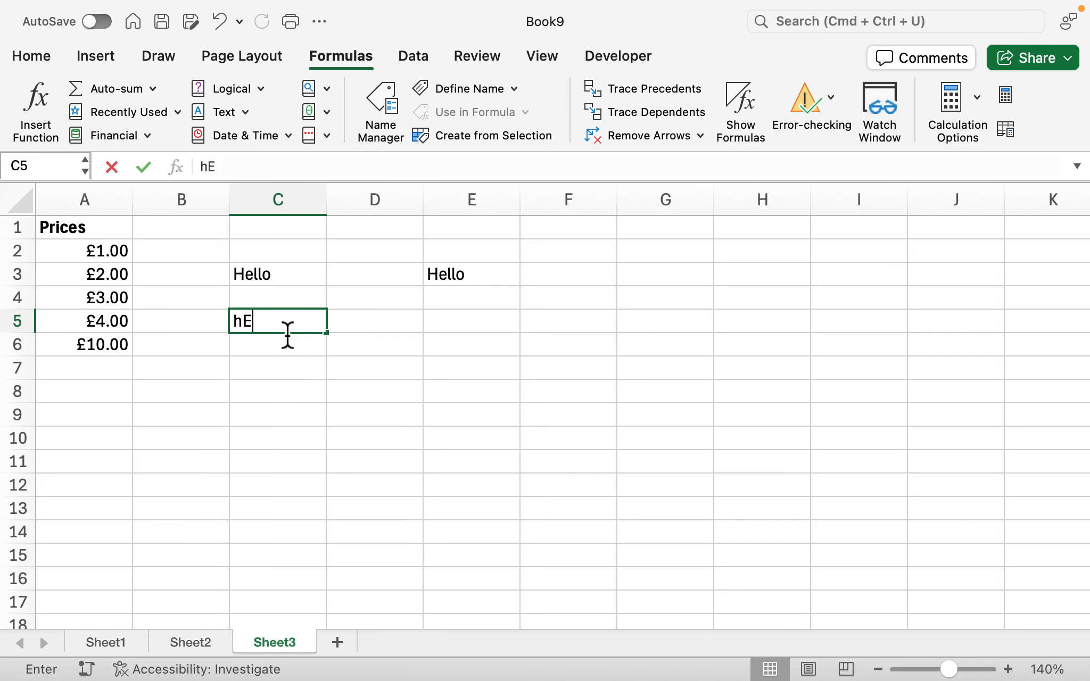
{"action": "key", "text": "BackSpace"}
{"action": "key", "text": "BackSpace"}
{"action": "type", "text": "Hell"}
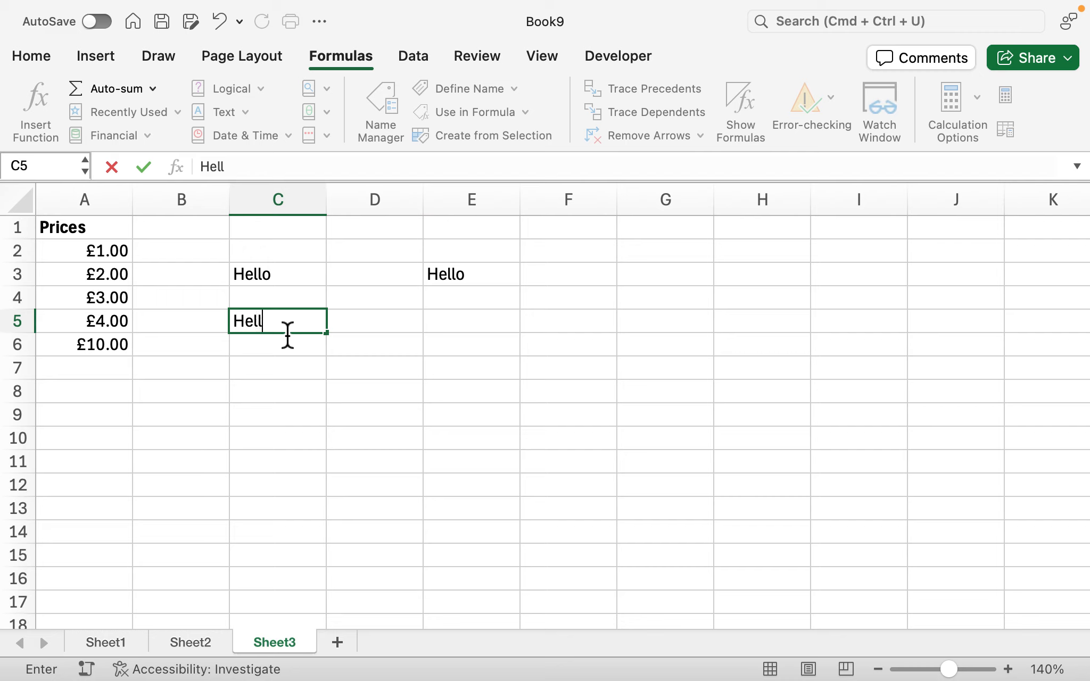
{"action": "type", "text": "o my name is da"}
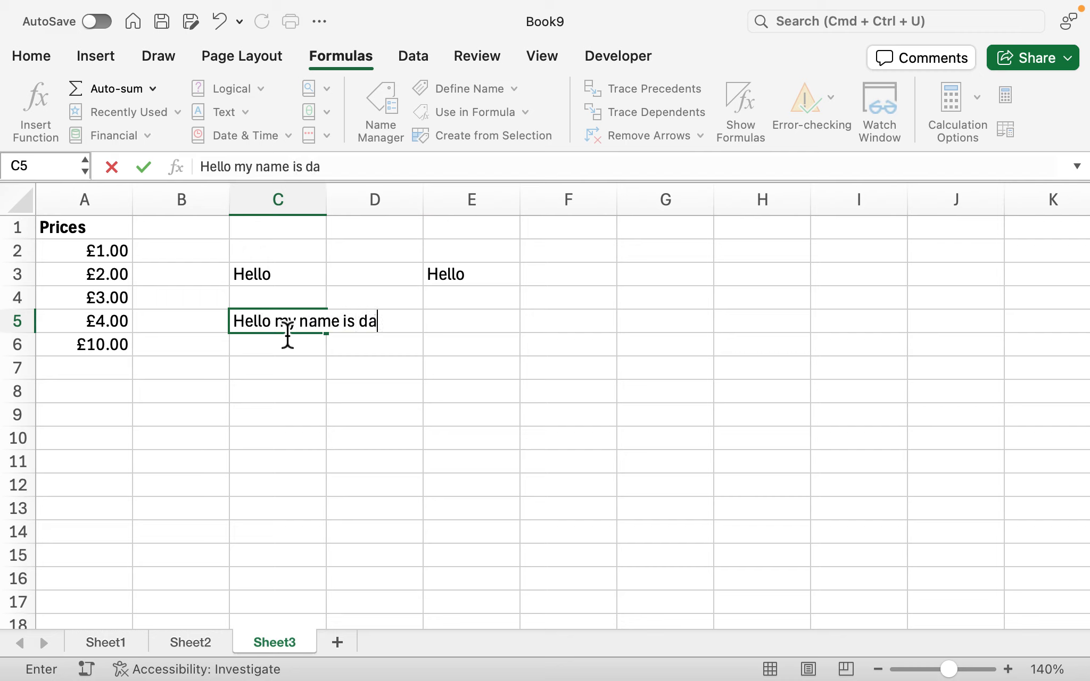
{"action": "type", "text": "tasmecamp"}
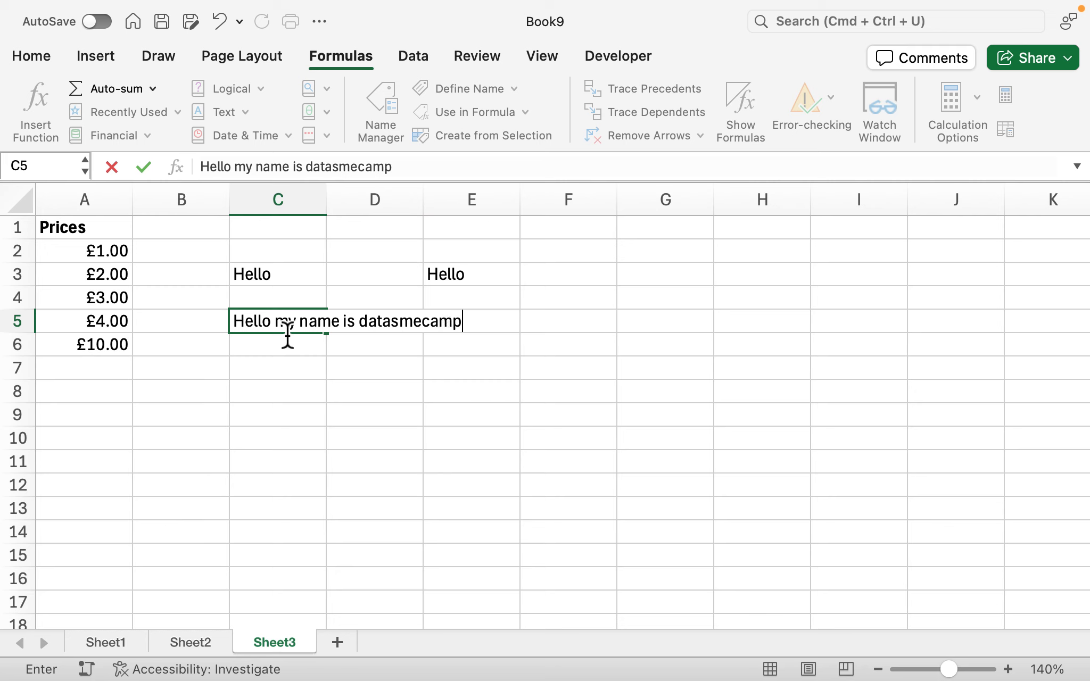
{"action": "key", "text": "Return"}
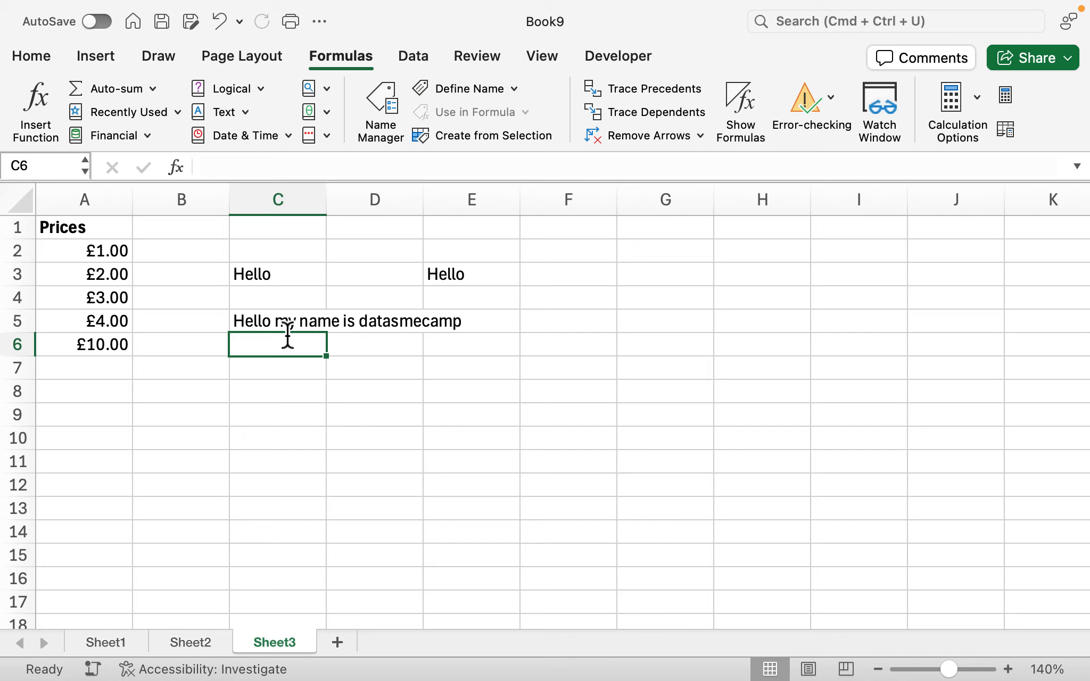
{"action": "left_click", "coordinate": [293, 330]}
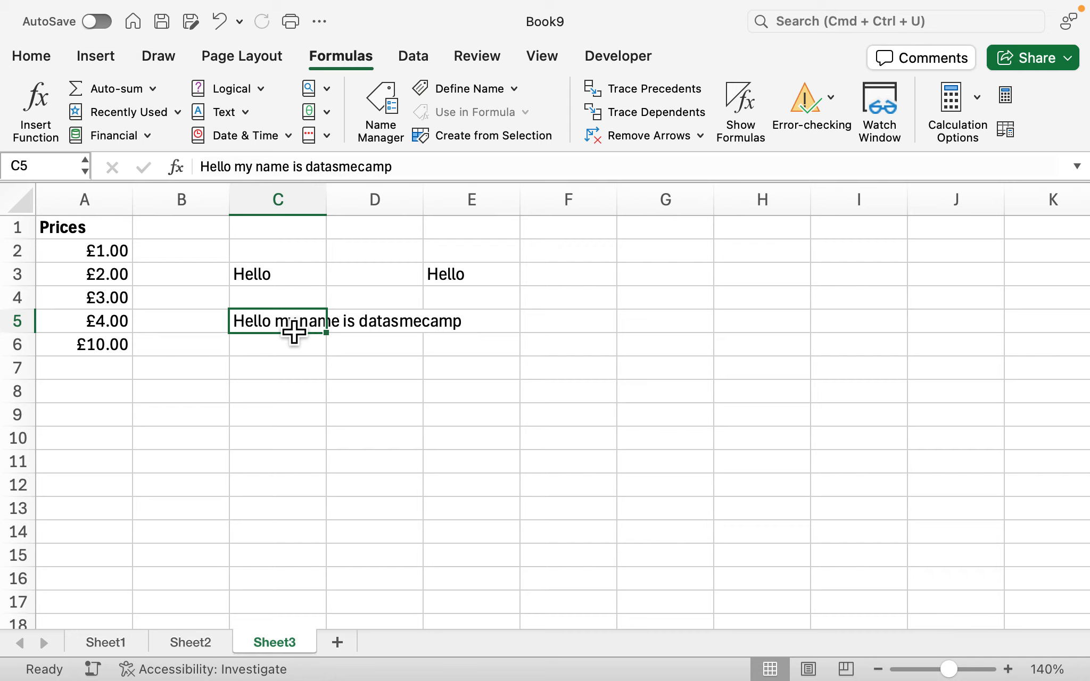
Step: Wrap the long text in cell C5 so it fits within the column width
{"action": "left_click", "coordinate": [49, 55]}
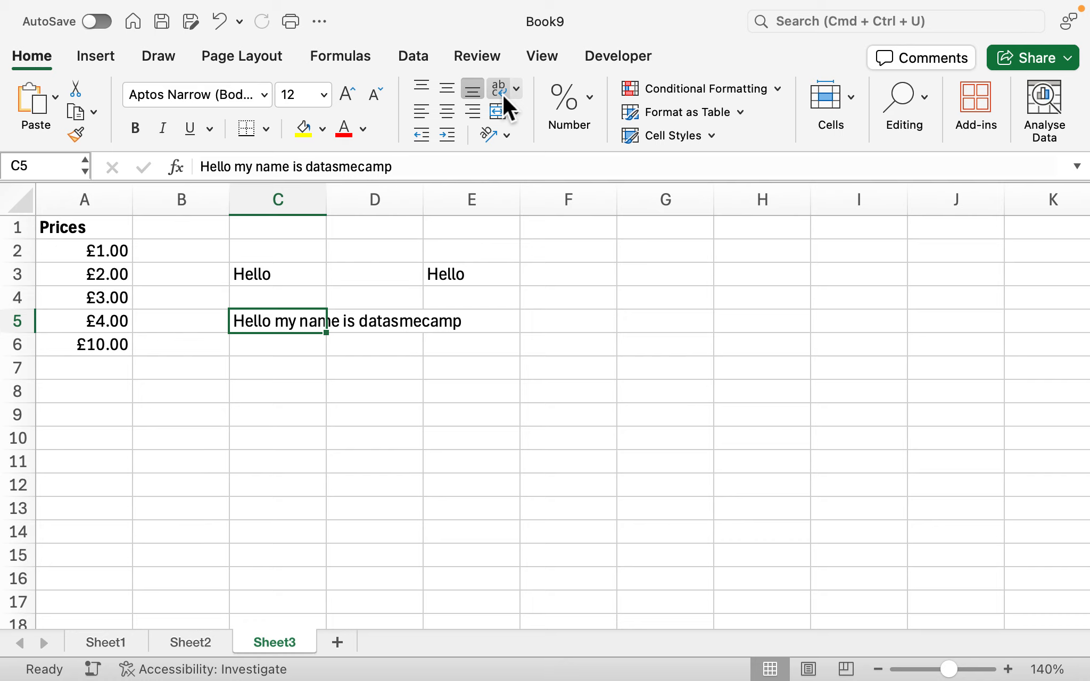
{"action": "left_click", "coordinate": [516, 90]}
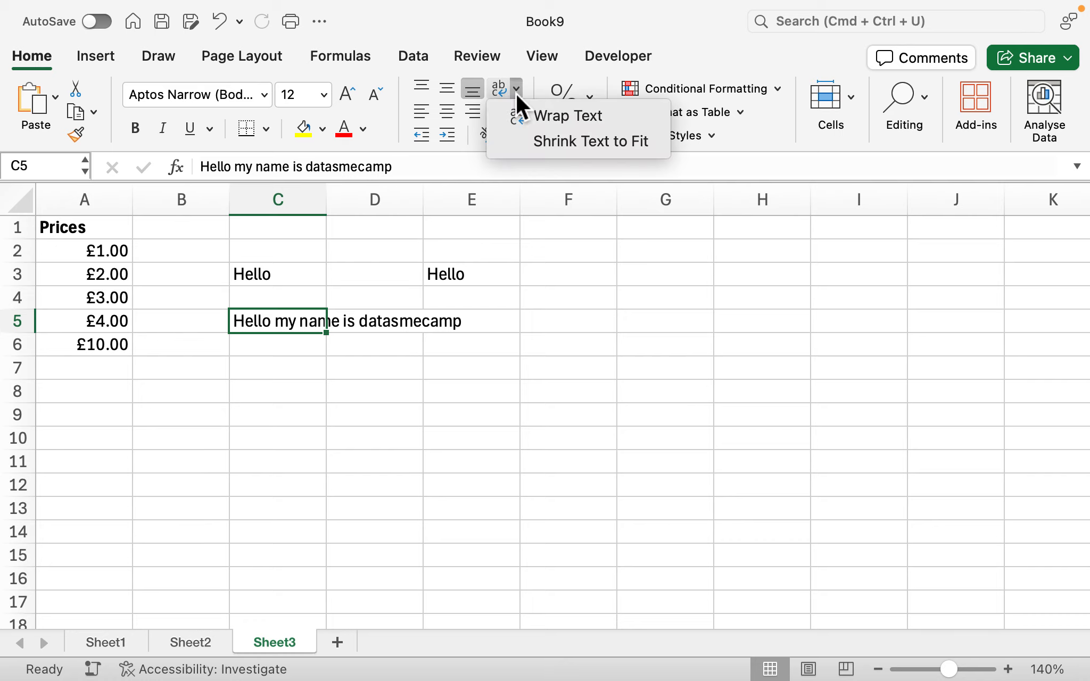
{"action": "left_click", "coordinate": [555, 115]}
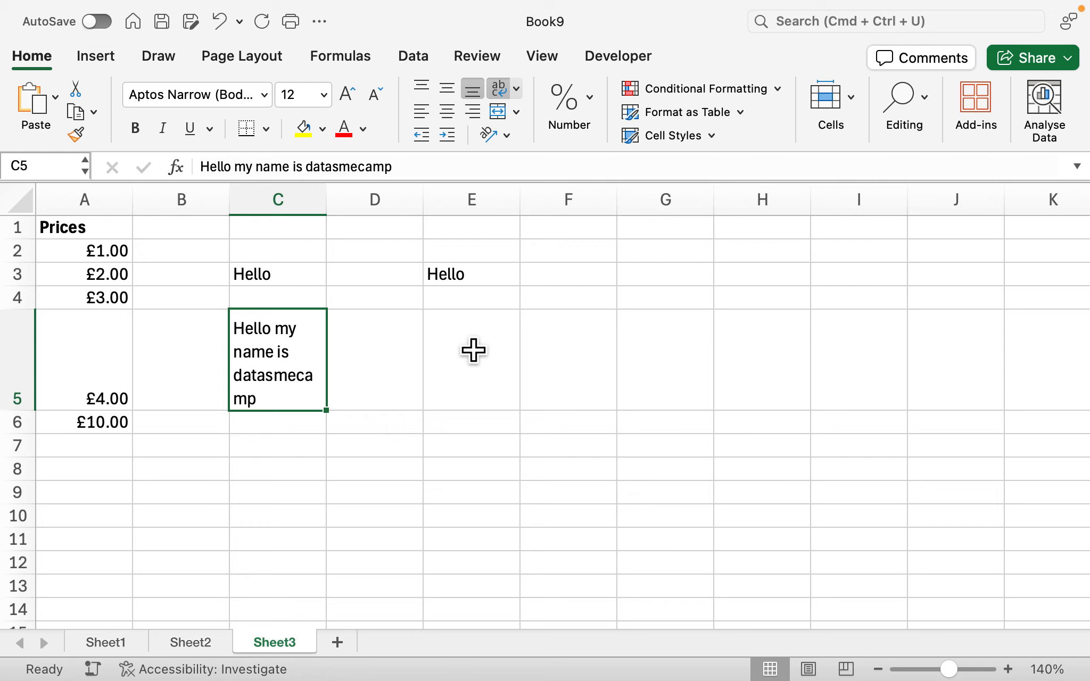
Step: Delete column C and clear the broken reference left in cell D3
{"action": "left_click", "coordinate": [277, 218]}
{"action": "right_click", "coordinate": [278, 221]}
{"action": "left_click", "coordinate": [334, 358]}
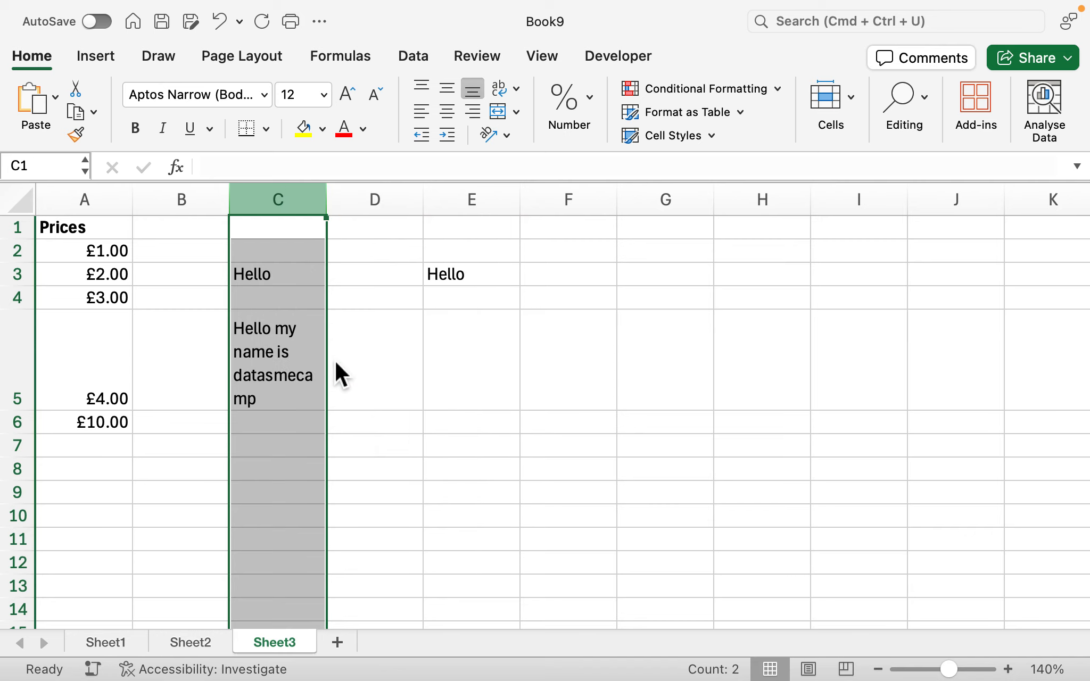
{"action": "left_click", "coordinate": [375, 279]}
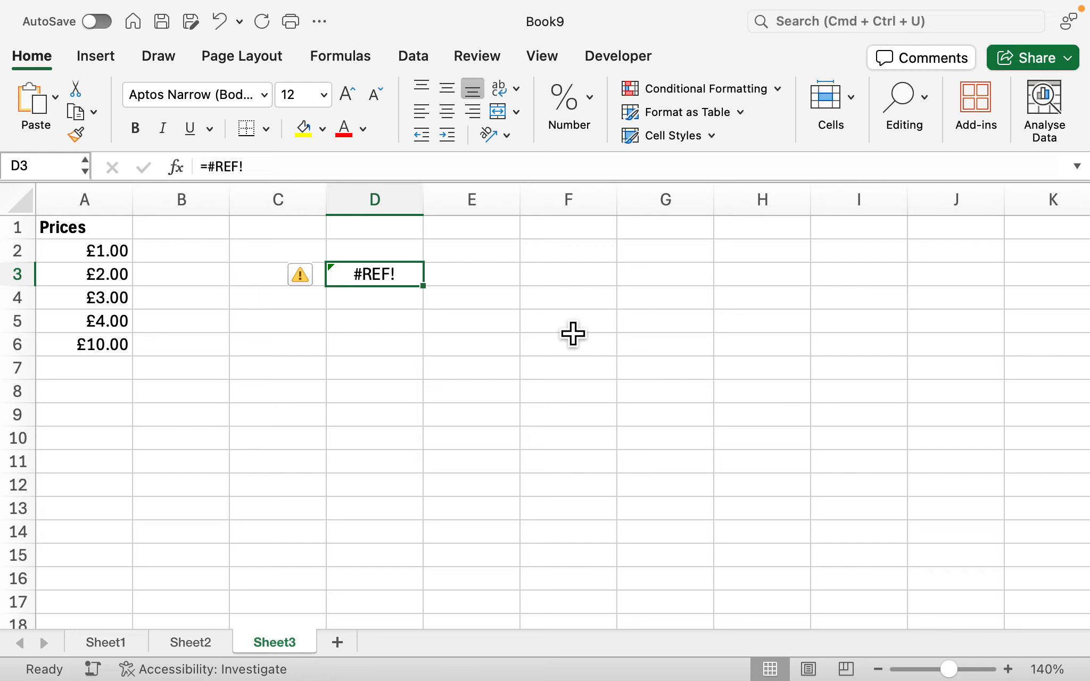
{"action": "left_click", "coordinate": [282, 407]}
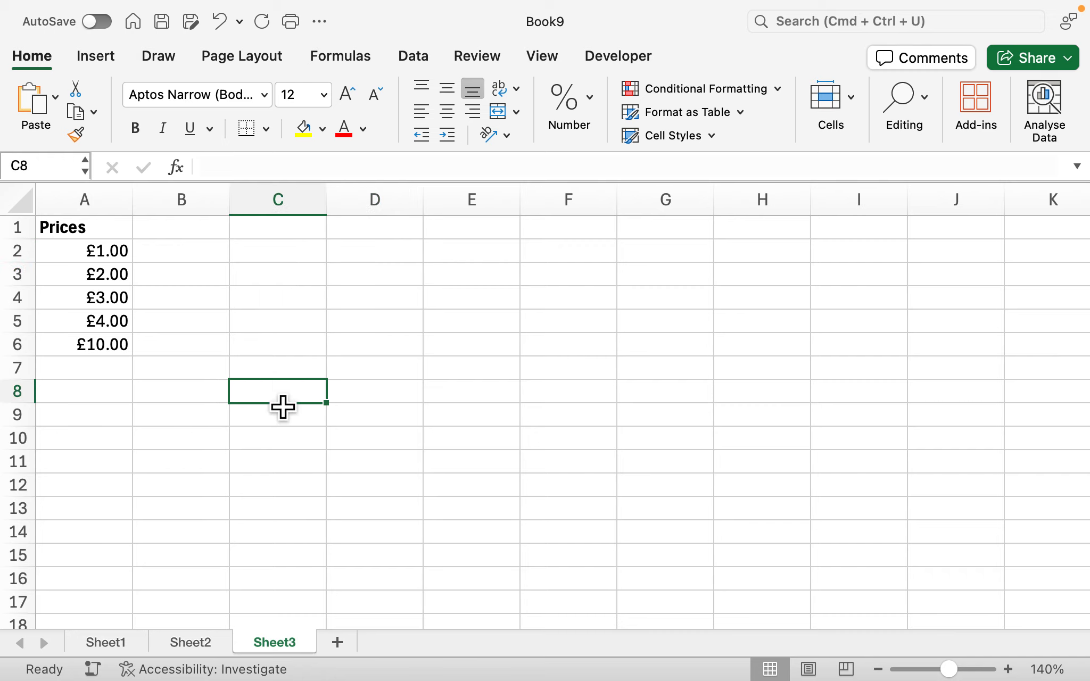
Step: Insert a column before the Prices column and give it the bold heading "Products" in A1
{"action": "right_click", "coordinate": [101, 192]}
{"action": "left_click", "coordinate": [167, 306]}
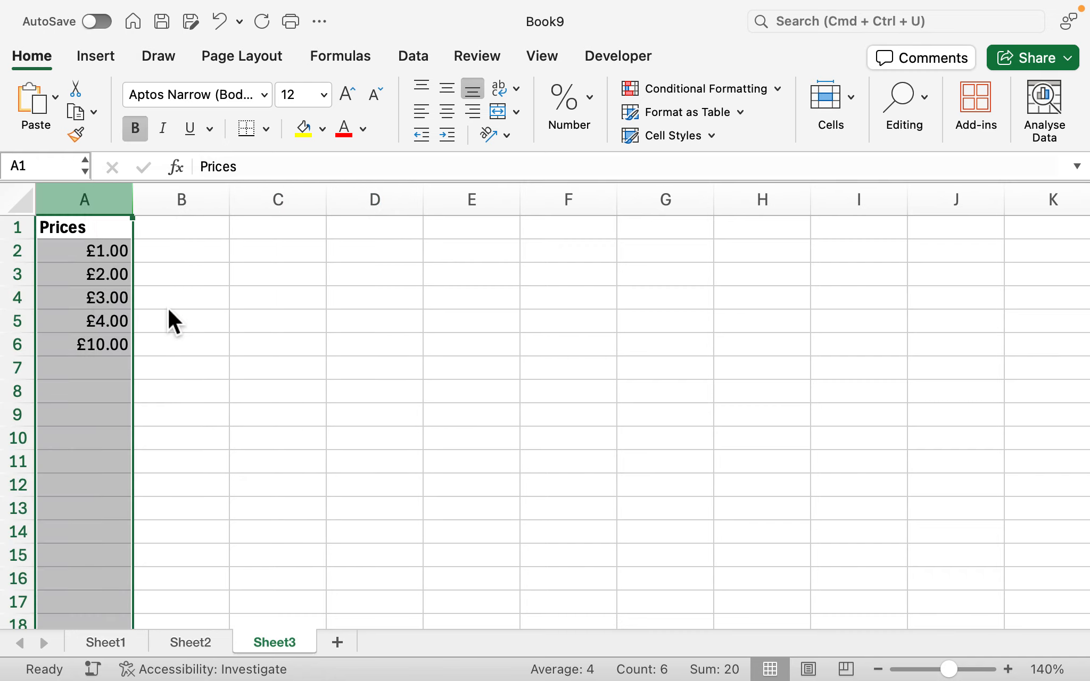
{"action": "left_click", "coordinate": [78, 236]}
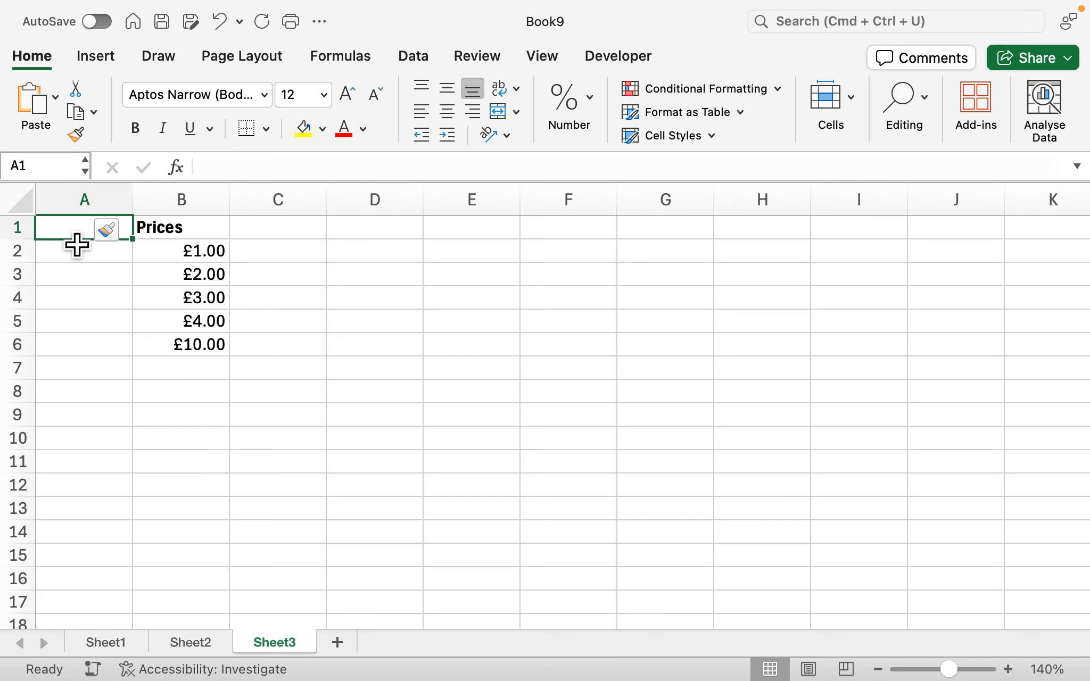
{"action": "type", "text": "Products"}
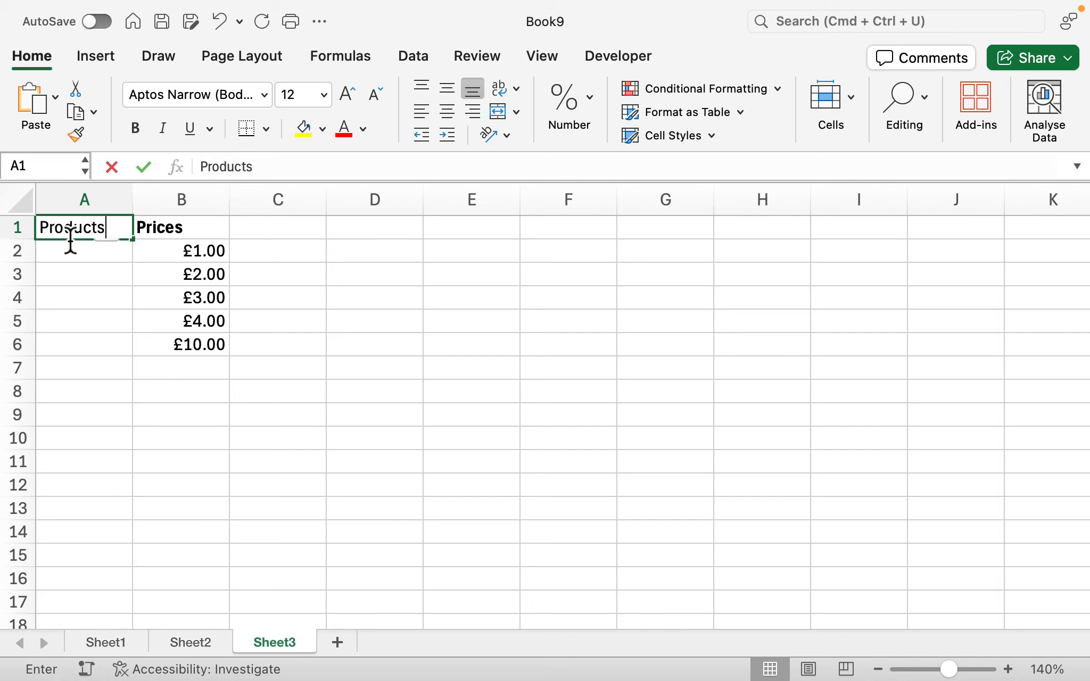
{"action": "key", "text": "Return"}
{"action": "key", "text": "Up"}
{"action": "key", "text": "super+b"}
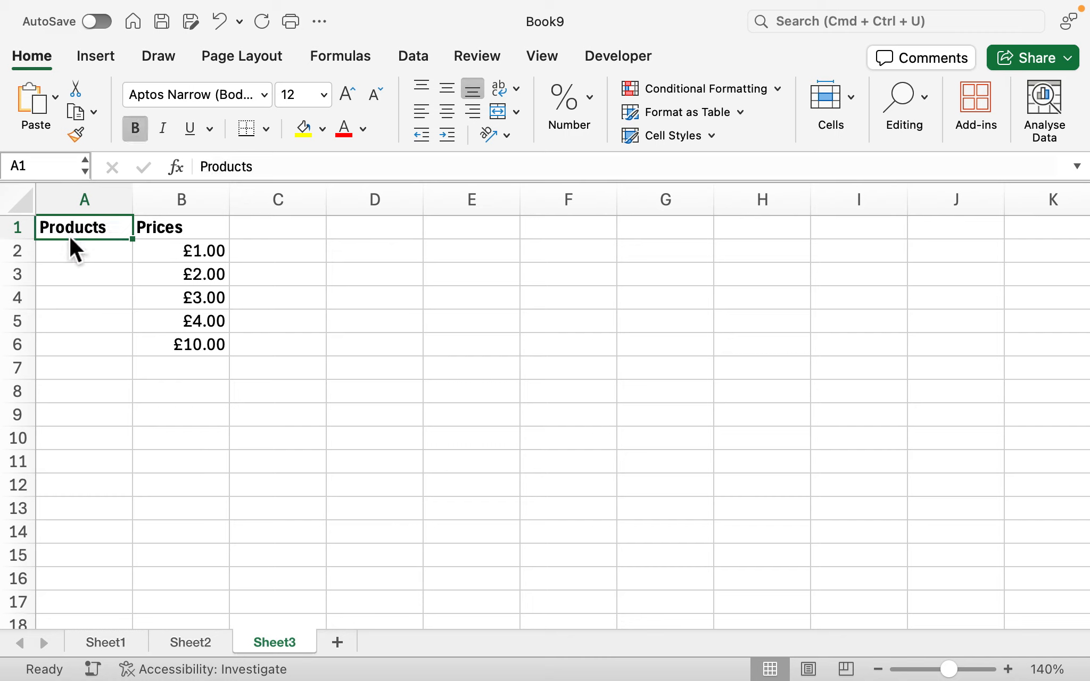
Step: Enter the product names Bananas, Apples and Pears in cells A2 to A4
{"action": "left_click", "coordinate": [83, 265]}
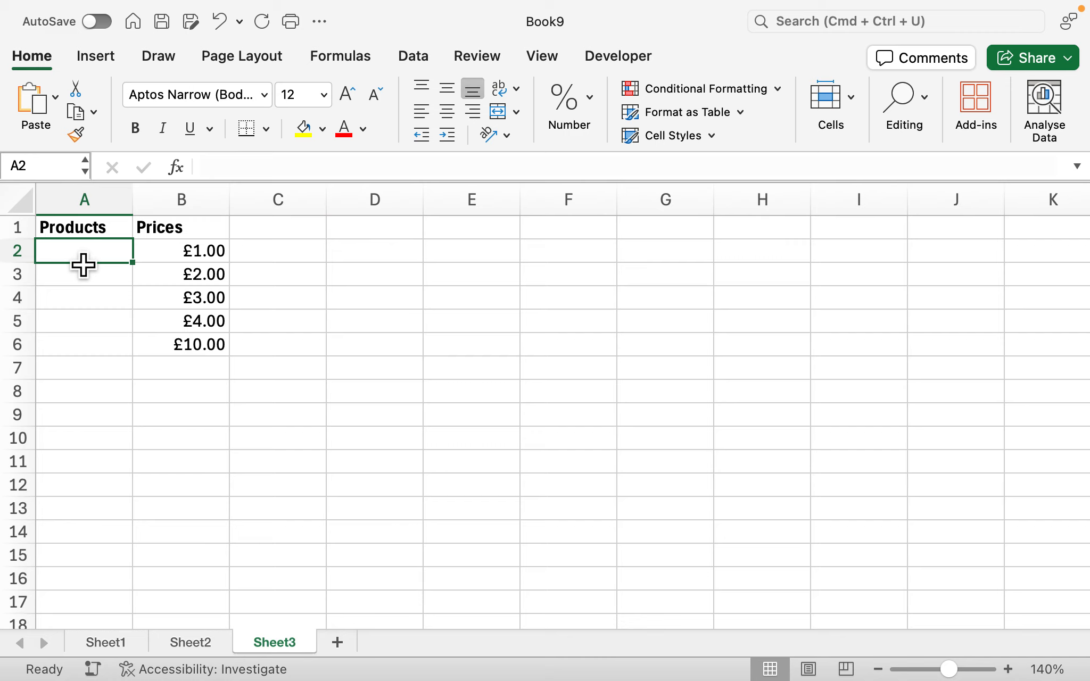
{"action": "type", "text": "Bananas"}
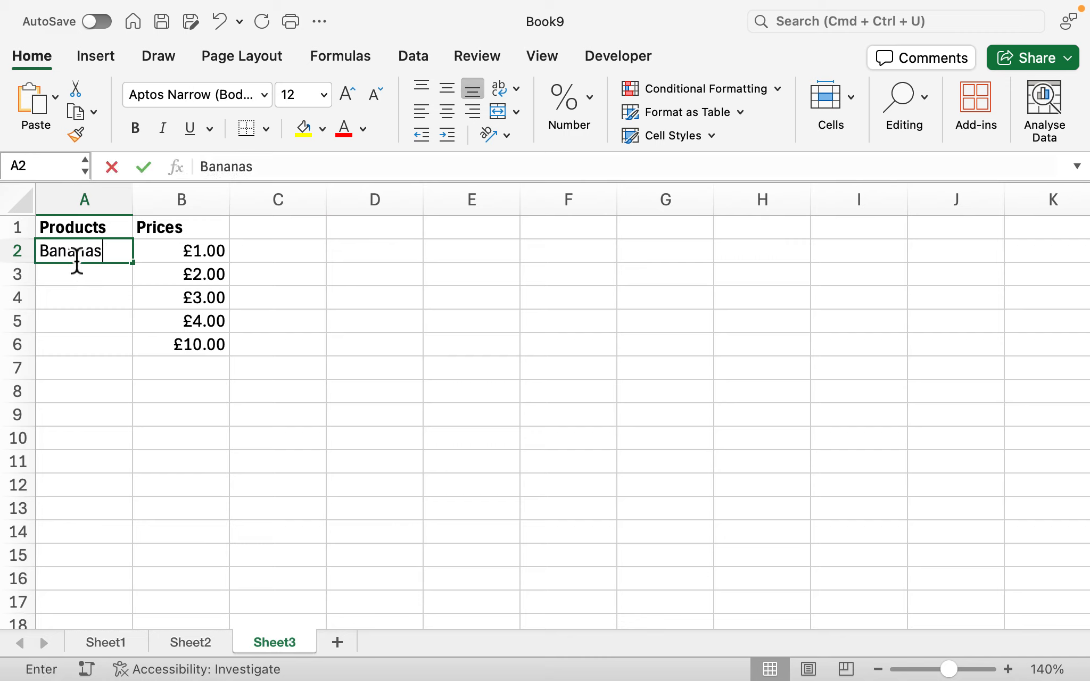
{"action": "key", "text": "Return"}
{"action": "type", "text": "Apples"}
{"action": "key", "text": "Return"}
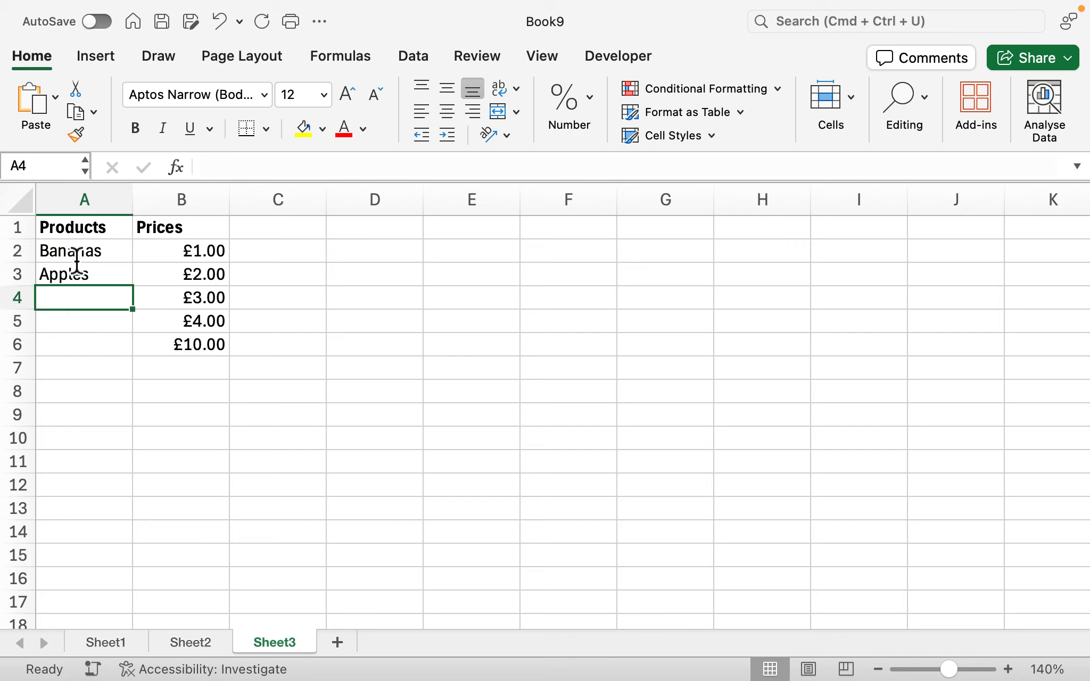
{"action": "type", "text": "Pears"}
{"action": "key", "text": "Return"}
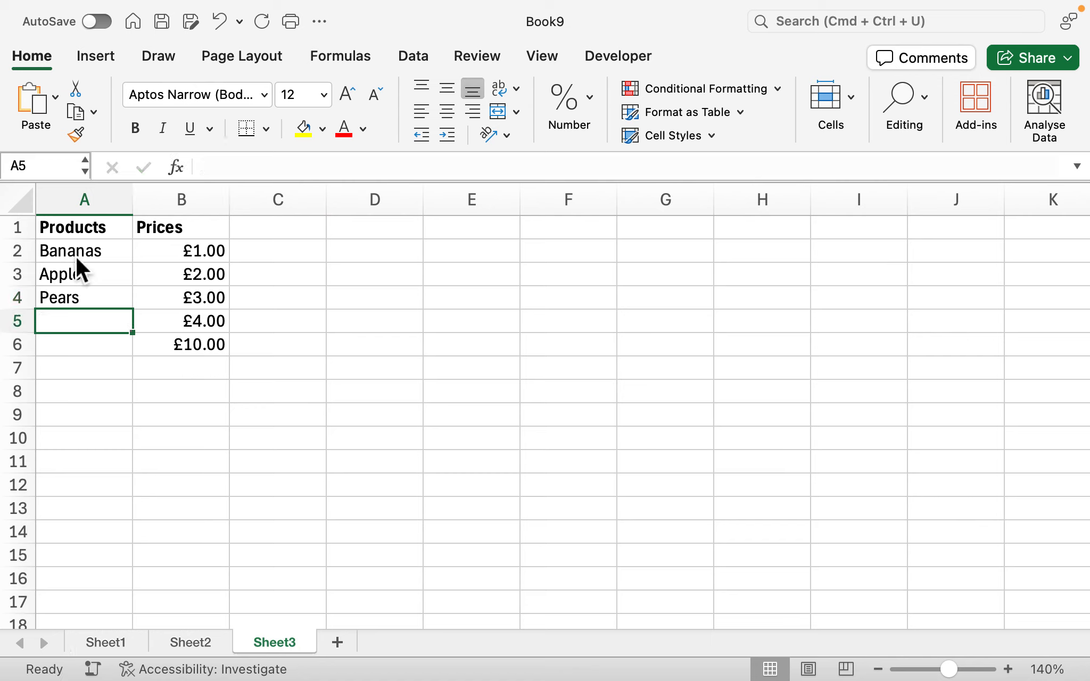
Step: Enter the product name Strawberries in cell A5
{"action": "type", "text": "ASt"}
{"action": "key", "text": "BackSpace"}
{"action": "key", "text": "BackSpace"}
{"action": "key", "text": "BackSpace"}
{"action": "type", "text": "s"}
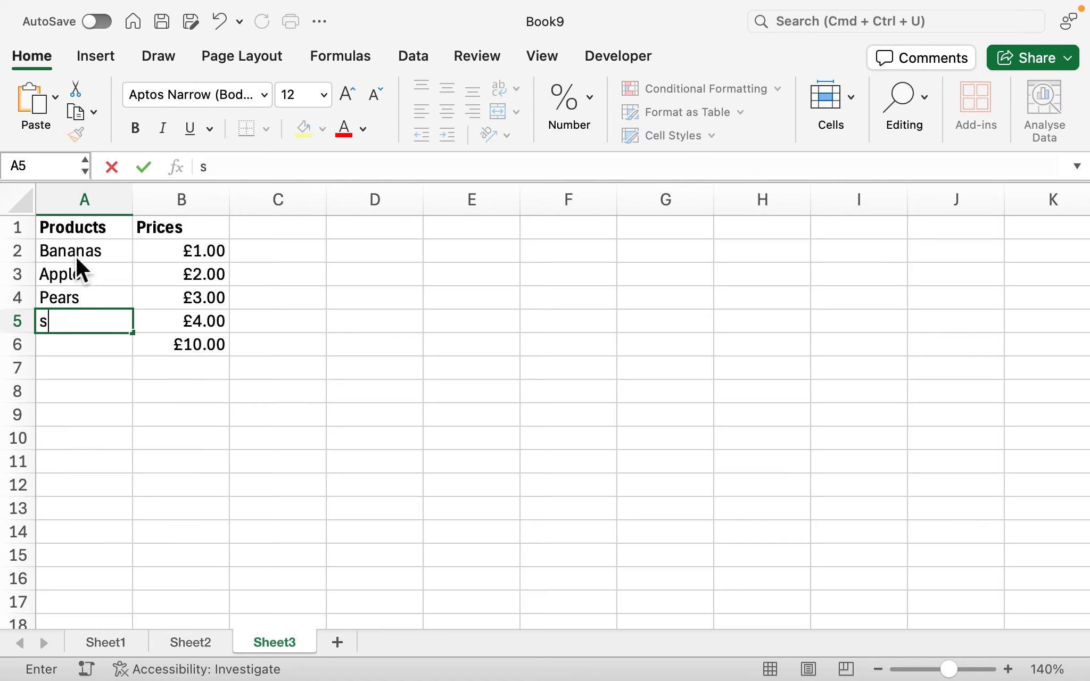
{"action": "key", "text": "BackSpace"}
{"action": "type", "text": "Stra"}
{"action": "key", "text": "BackSpace"}
{"action": "type", "text": "rawberries"}
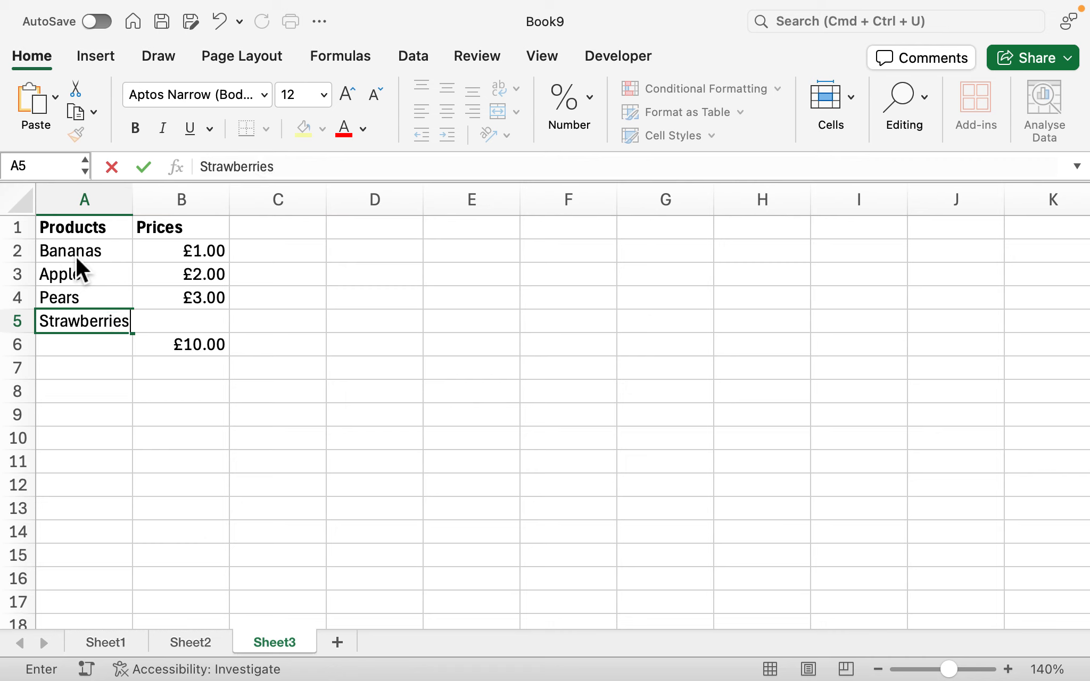
{"action": "key", "text": "Return"}
Step: Convert the range A1:B6 into a table whose first row holds the headers
{"action": "left_click_drag", "start_coordinate": [98, 236], "coordinate": [200, 355]}
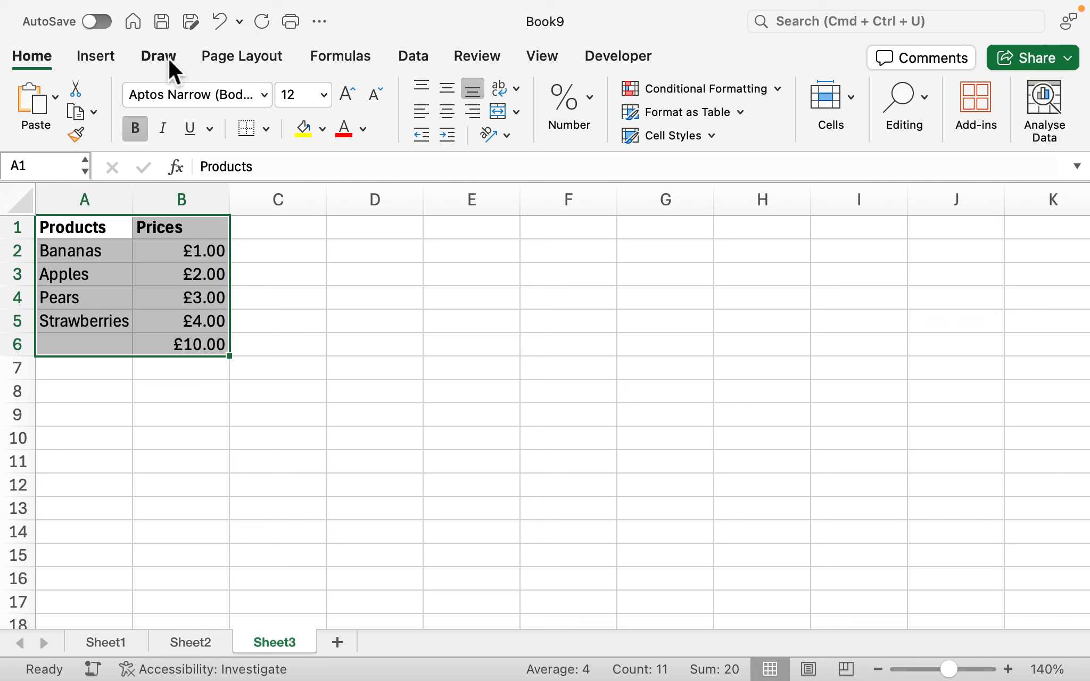
{"action": "left_click", "coordinate": [102, 56]}
{"action": "left_click", "coordinate": [50, 104]}
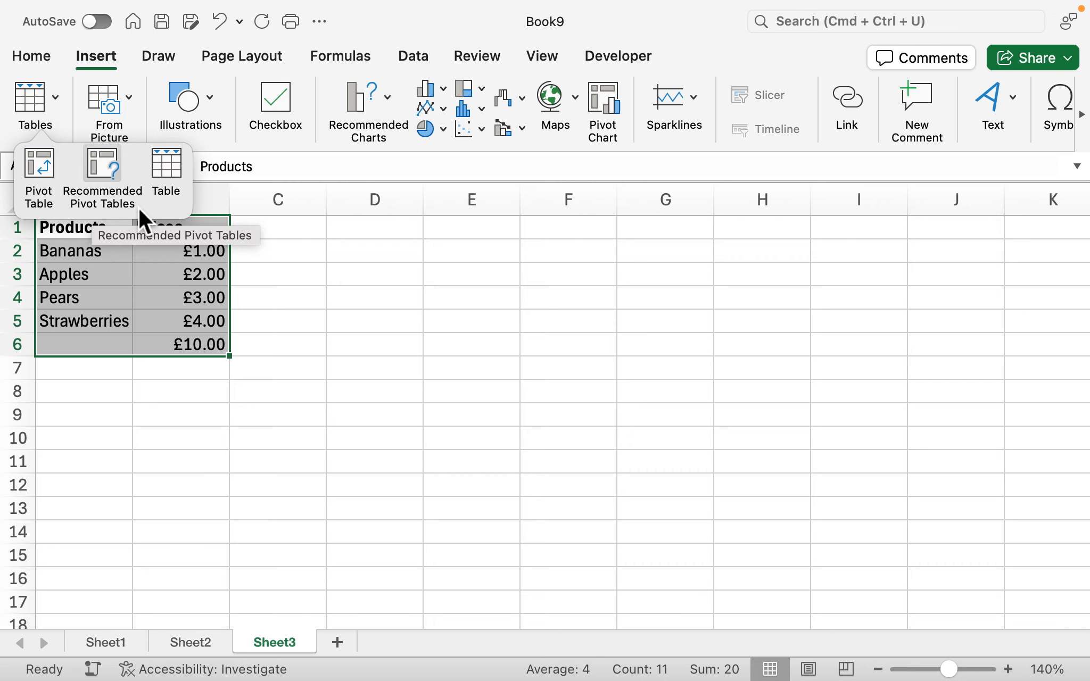
{"action": "left_click", "coordinate": [171, 175]}
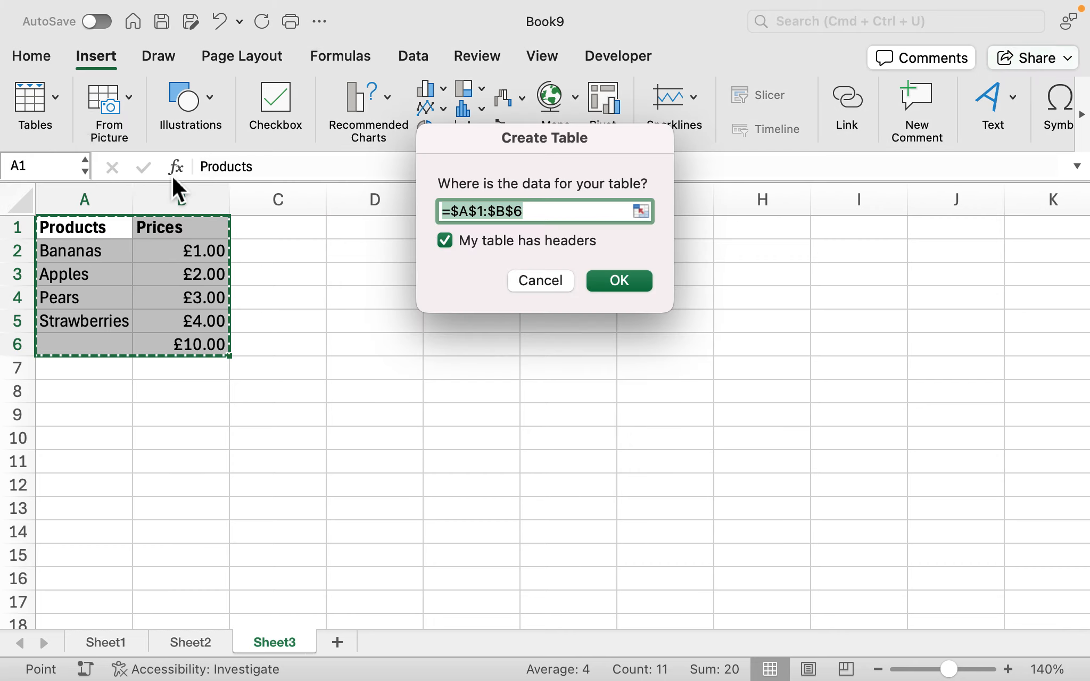
{"action": "left_click", "coordinate": [618, 282]}
{"action": "left_click", "coordinate": [369, 374]}
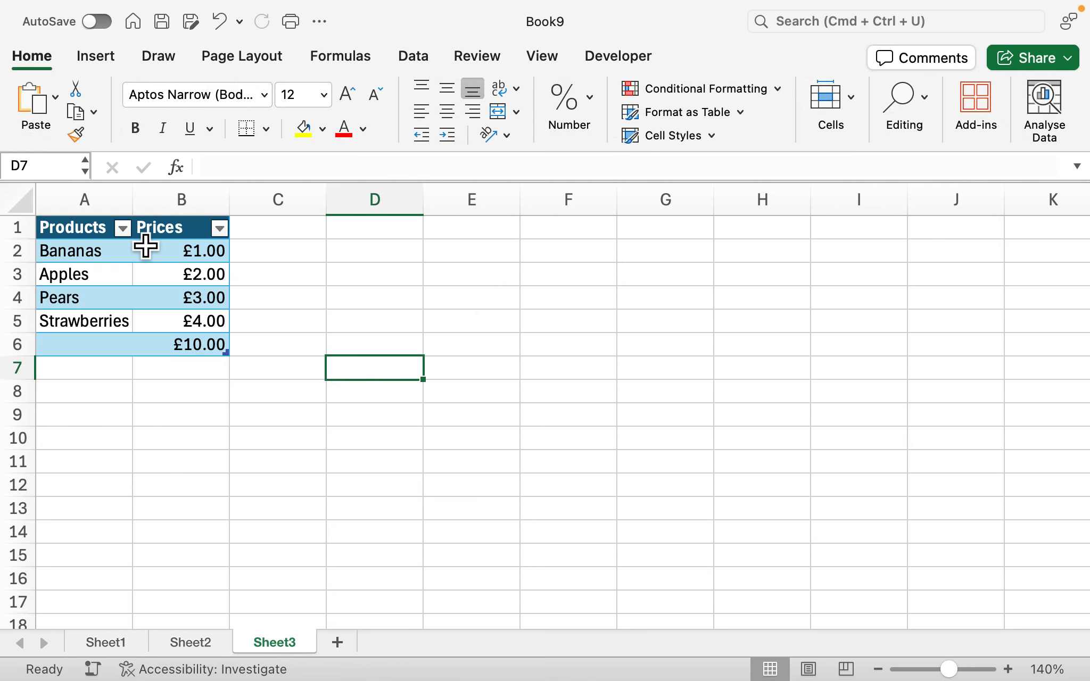
Step: Filter the table's Products column to show only Apples
{"action": "left_click", "coordinate": [128, 232]}
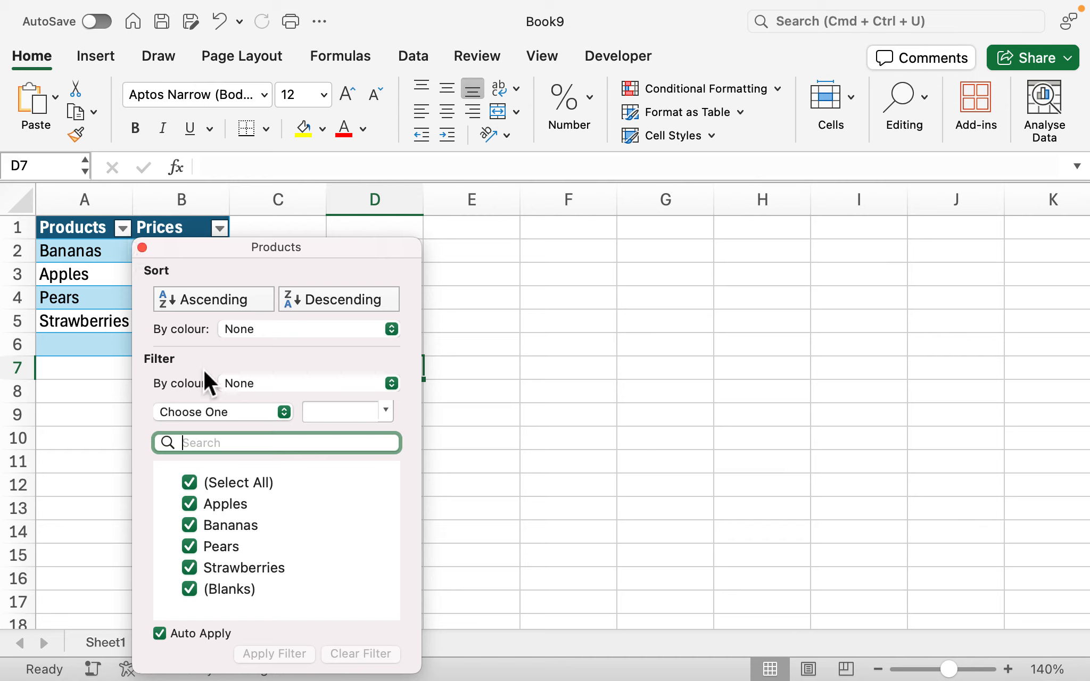
{"action": "left_click", "coordinate": [191, 483]}
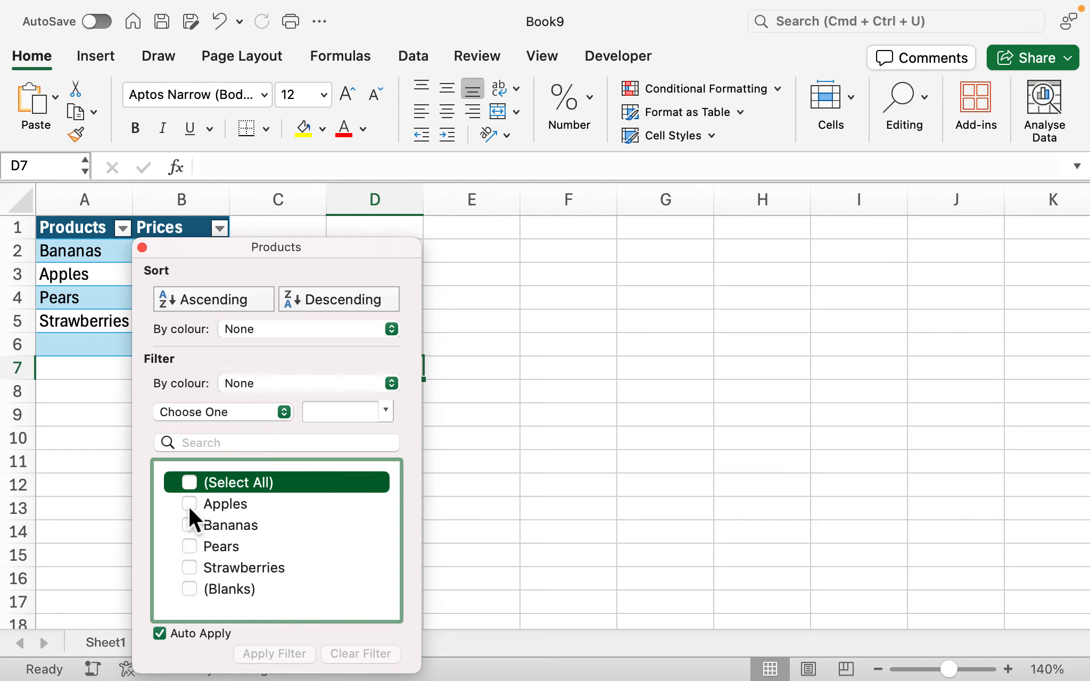
{"action": "left_click", "coordinate": [189, 505]}
{"action": "left_click", "coordinate": [467, 533]}
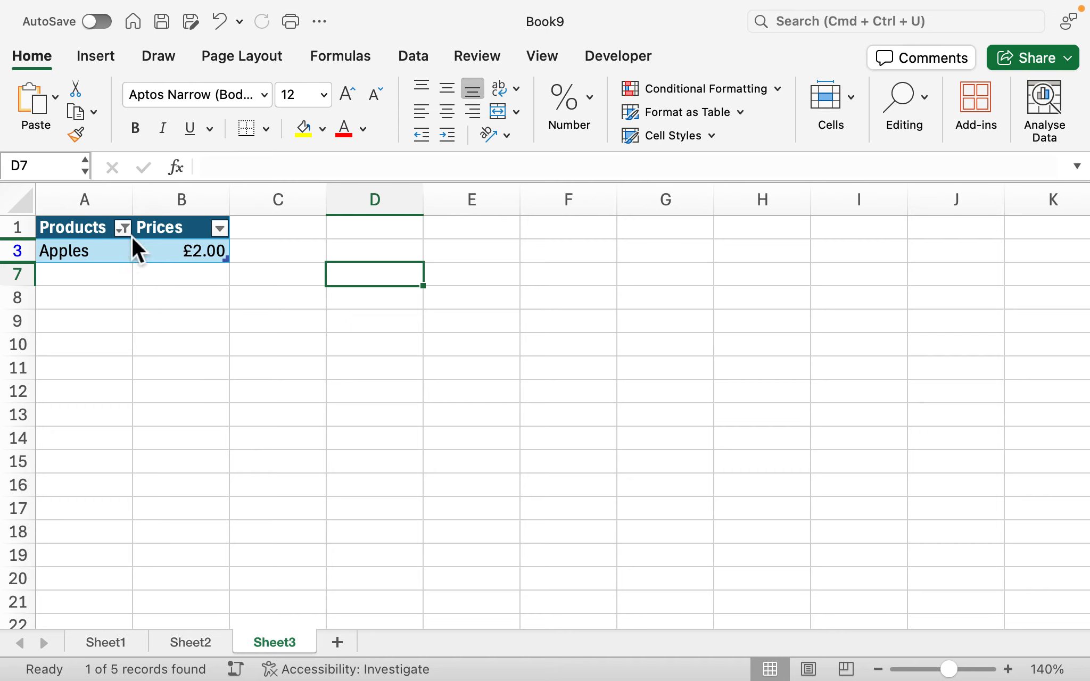
Step: Clear the filter on the Products column and close the filter options
{"action": "left_click", "coordinate": [128, 232]}
{"action": "left_click", "coordinate": [352, 661]}
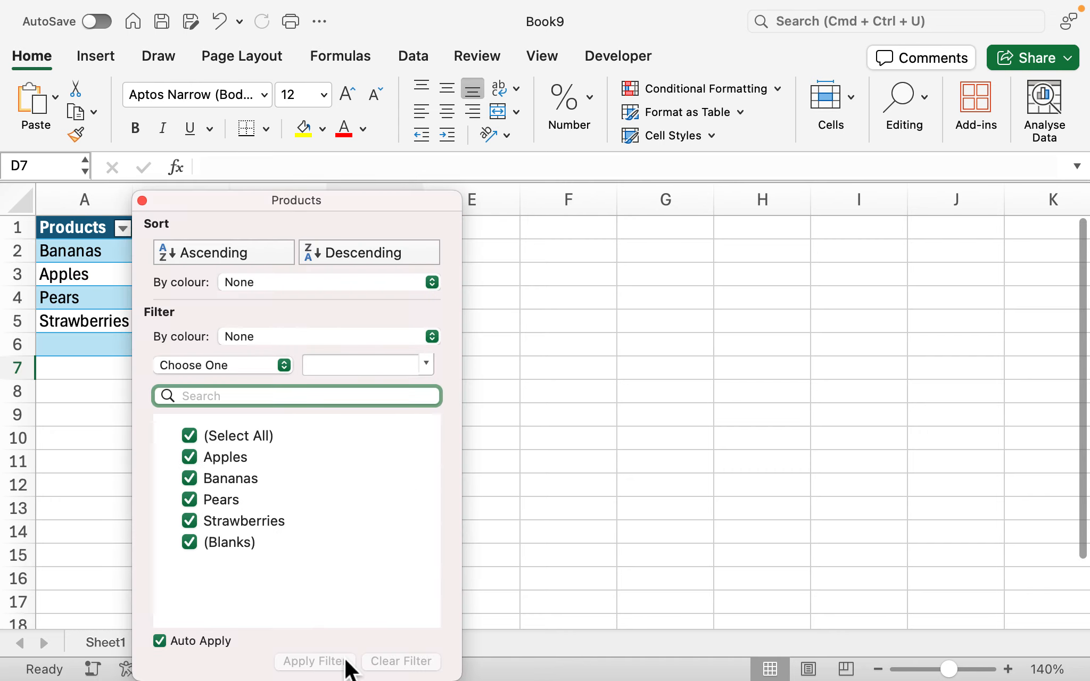
{"action": "left_click", "coordinate": [602, 362]}
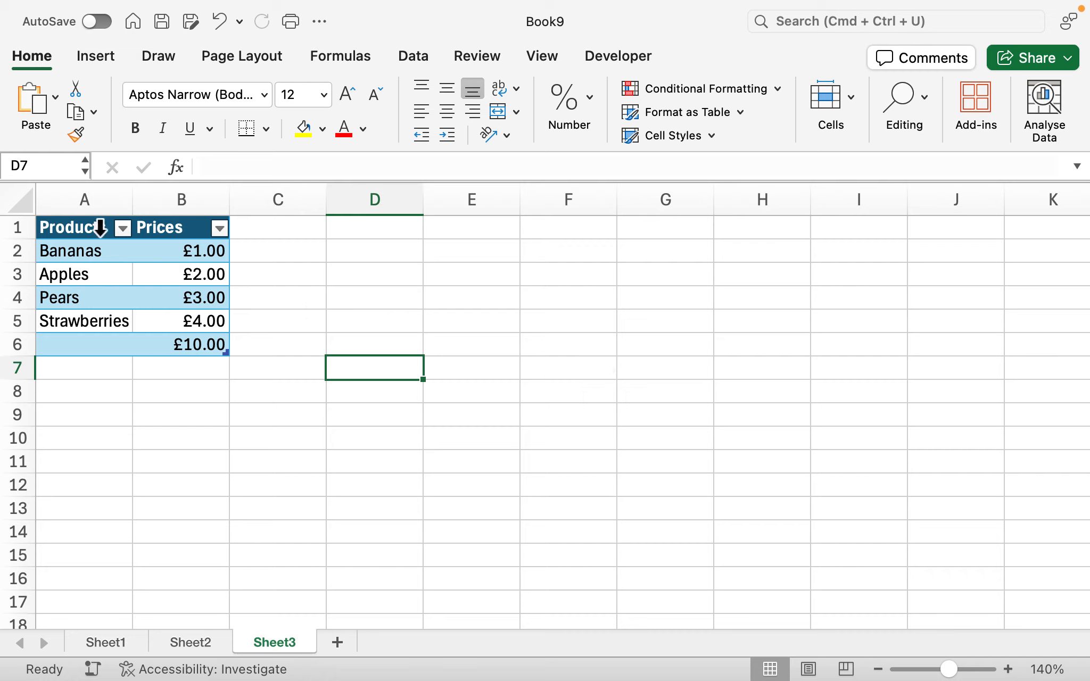
Step: Try the First Column emphasis on the table, switch it off again, and apply the light green bordered table style
{"action": "left_click_drag", "start_coordinate": [100, 227], "coordinate": [186, 236]}
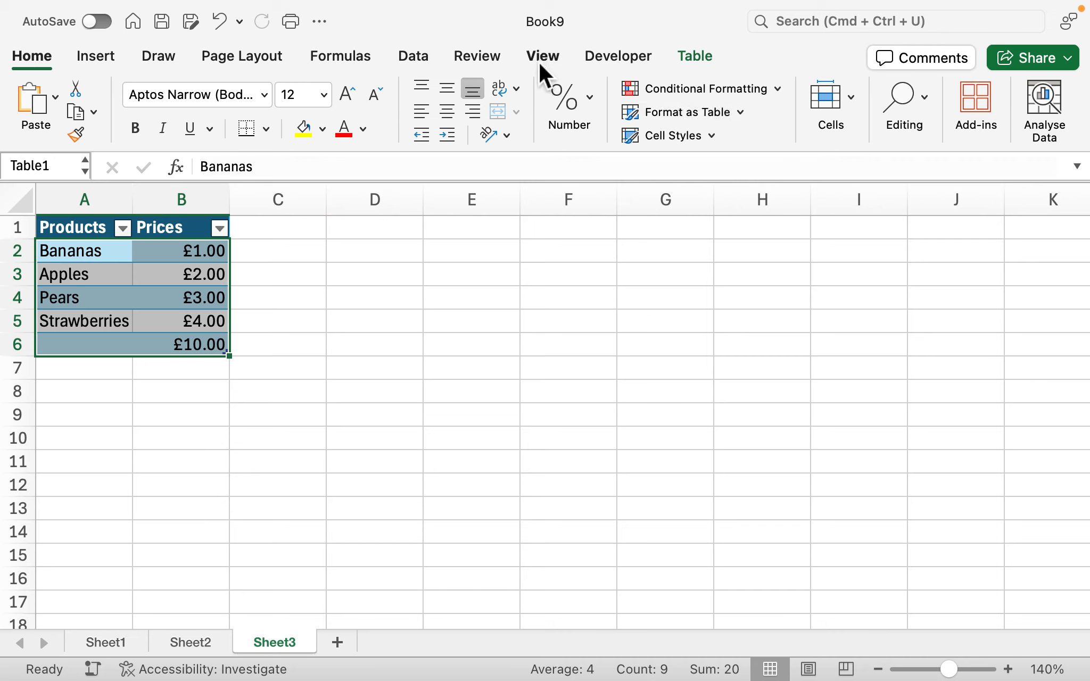
{"action": "left_click", "coordinate": [698, 56]}
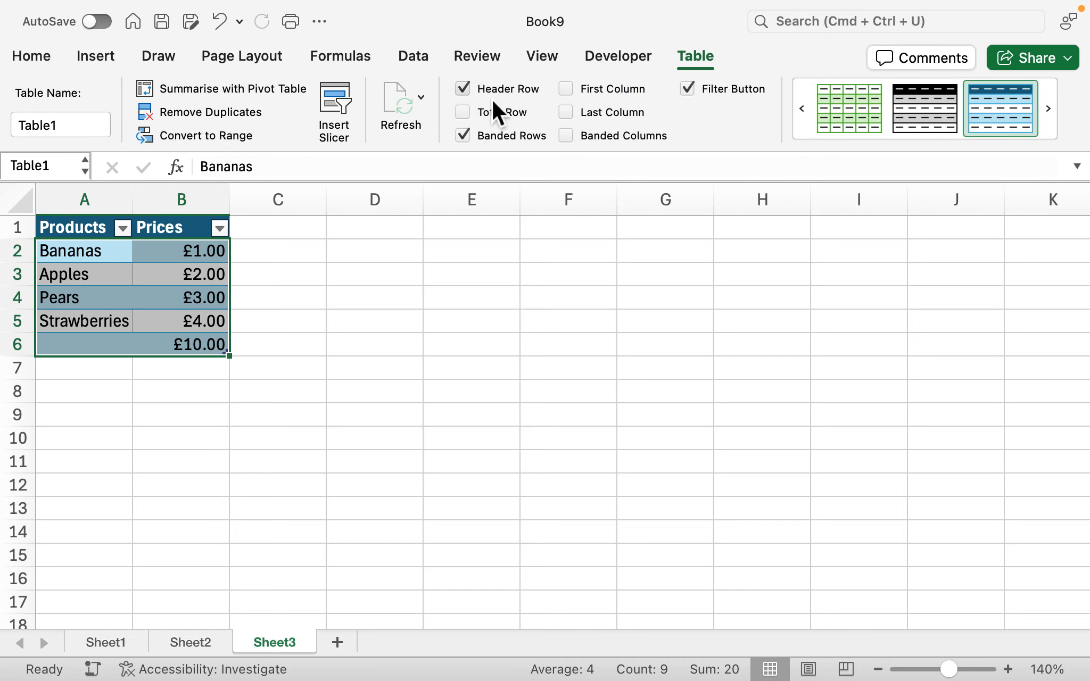
{"action": "left_click", "coordinate": [566, 89]}
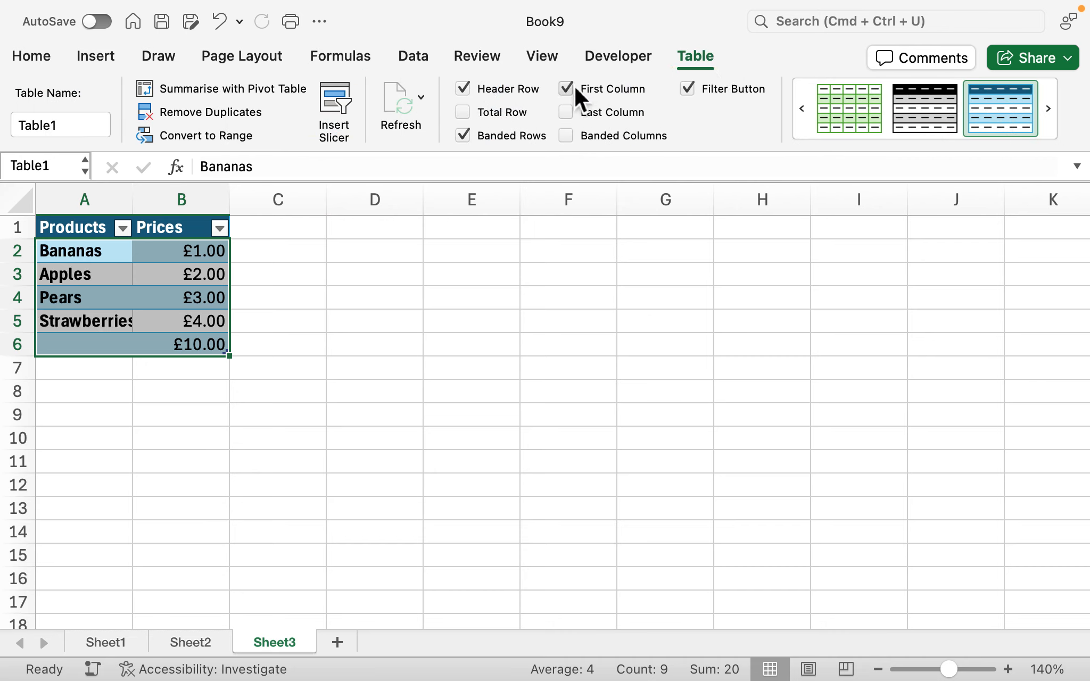
{"action": "left_click", "coordinate": [566, 89]}
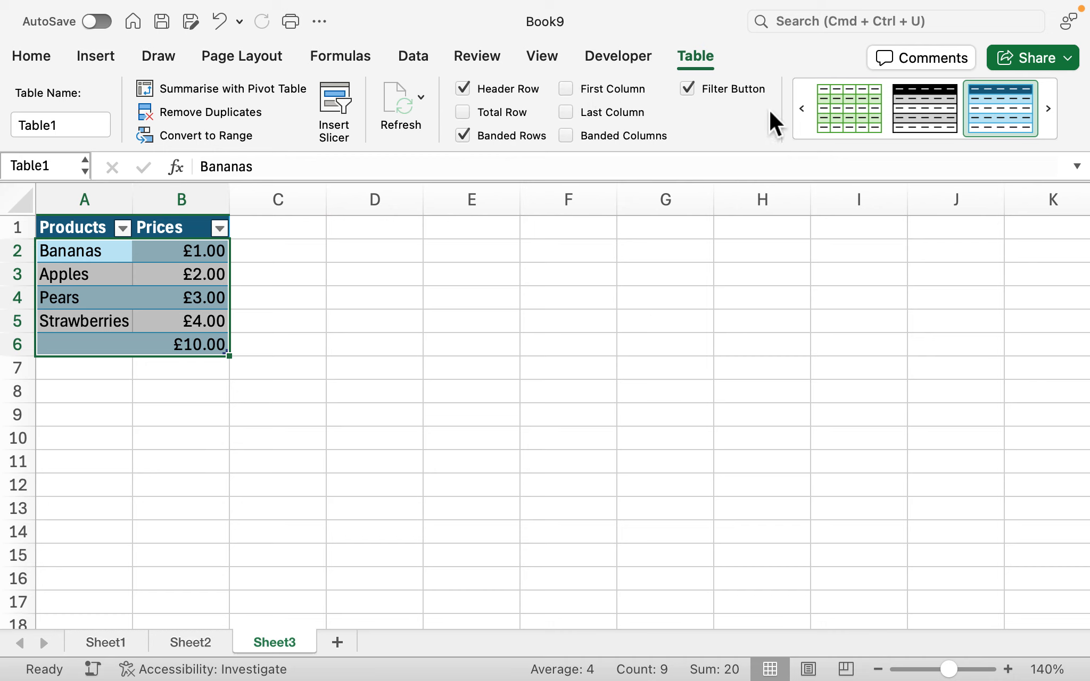
{"action": "left_click", "coordinate": [844, 117]}
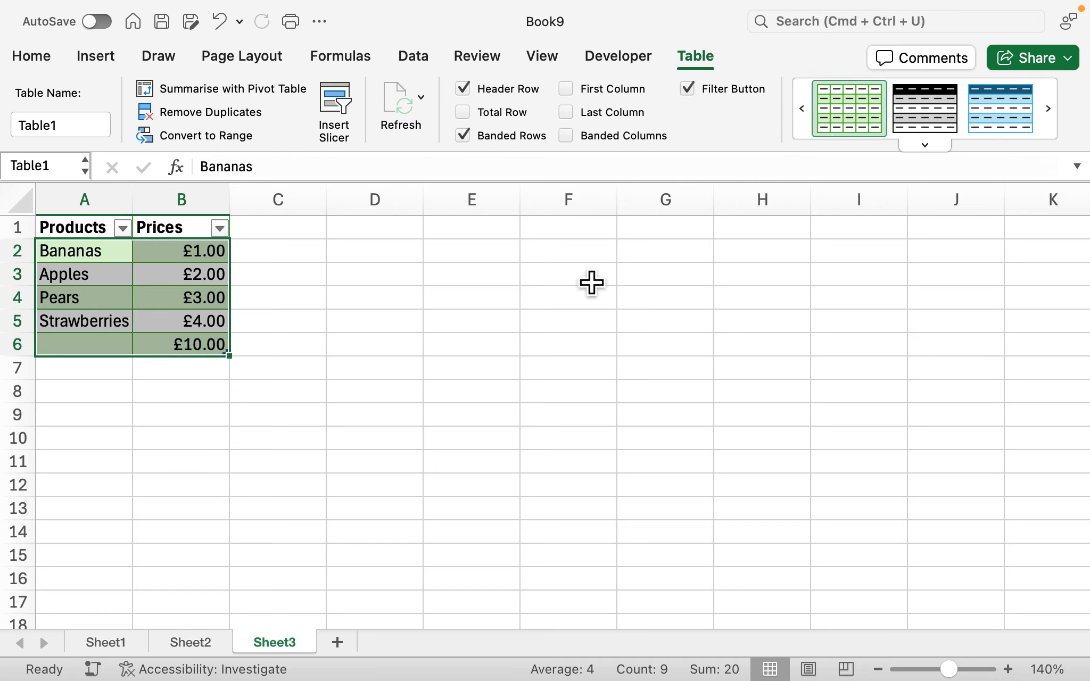
{"action": "left_click", "coordinate": [501, 306]}
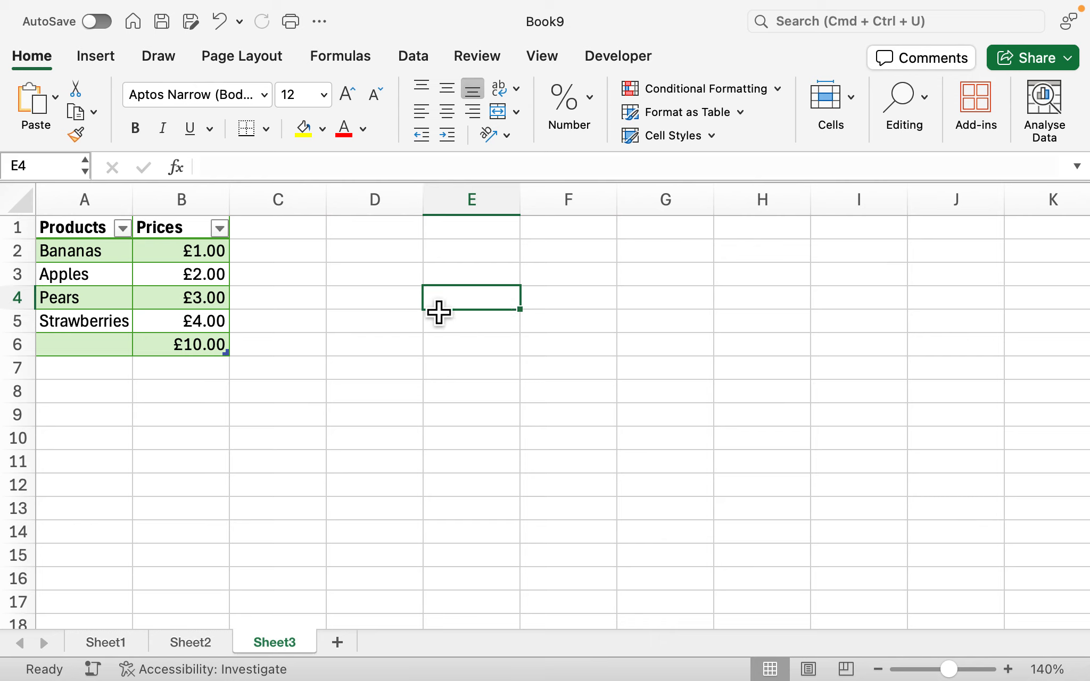
Step: Check the formula in B6, and enter the text "Hello" in cell D2
{"action": "left_click", "coordinate": [185, 355]}
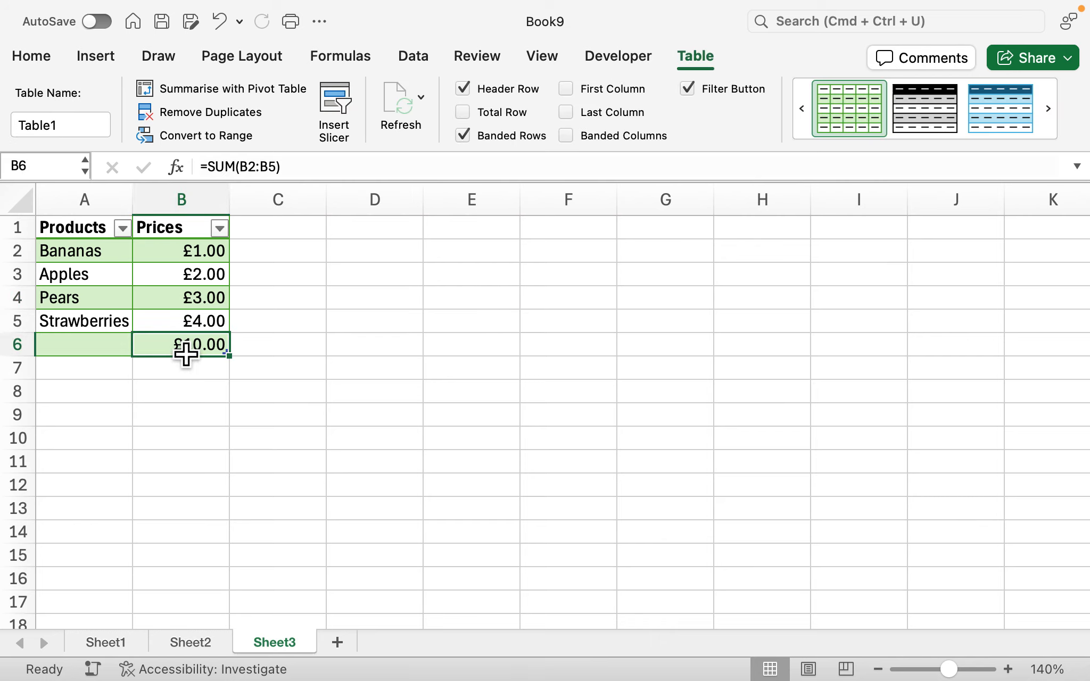
{"action": "left_click", "coordinate": [402, 267]}
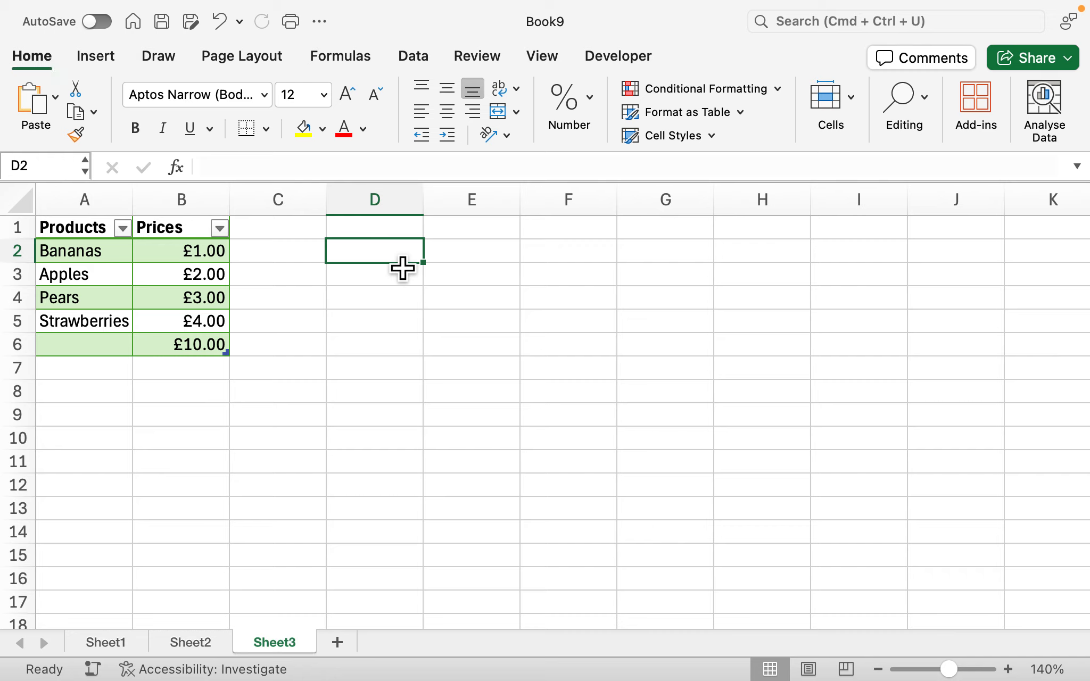
{"action": "type", "text": "Hello"}
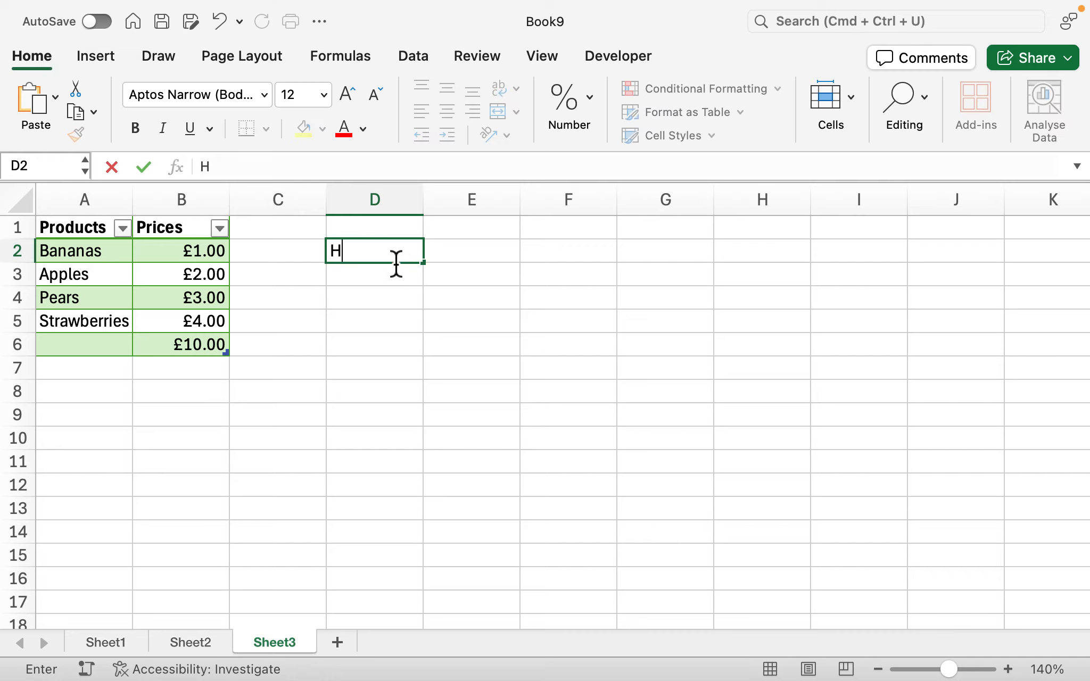
{"action": "key", "text": "Return"}
{"action": "left_click", "coordinate": [417, 259]}
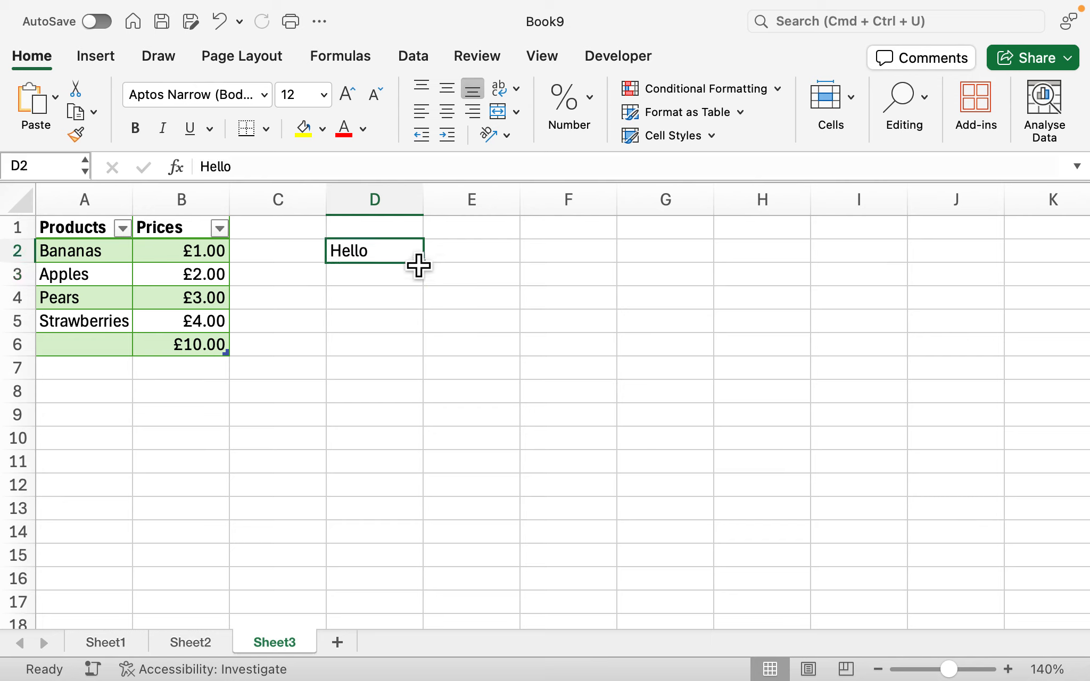
Step: Try filling "Hello" from D2 down through D6, undo it, and then try filling it across row 2 and undo that fill
{"action": "left_click_drag", "start_coordinate": [431, 275], "coordinate": [434, 373]}
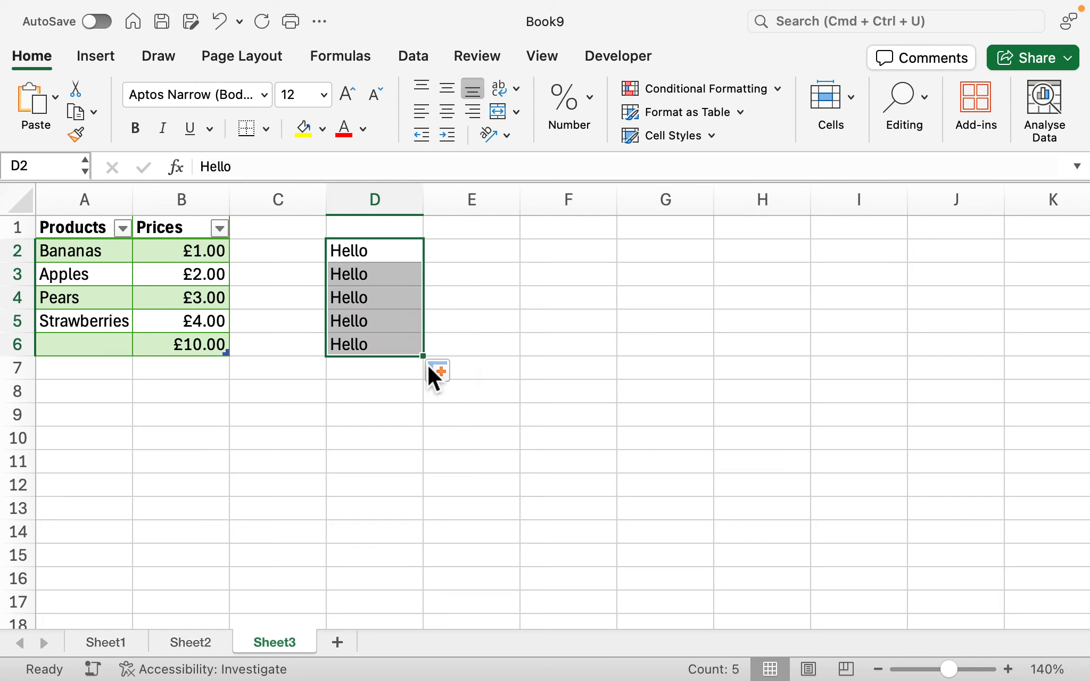
{"action": "key", "text": "super+z"}
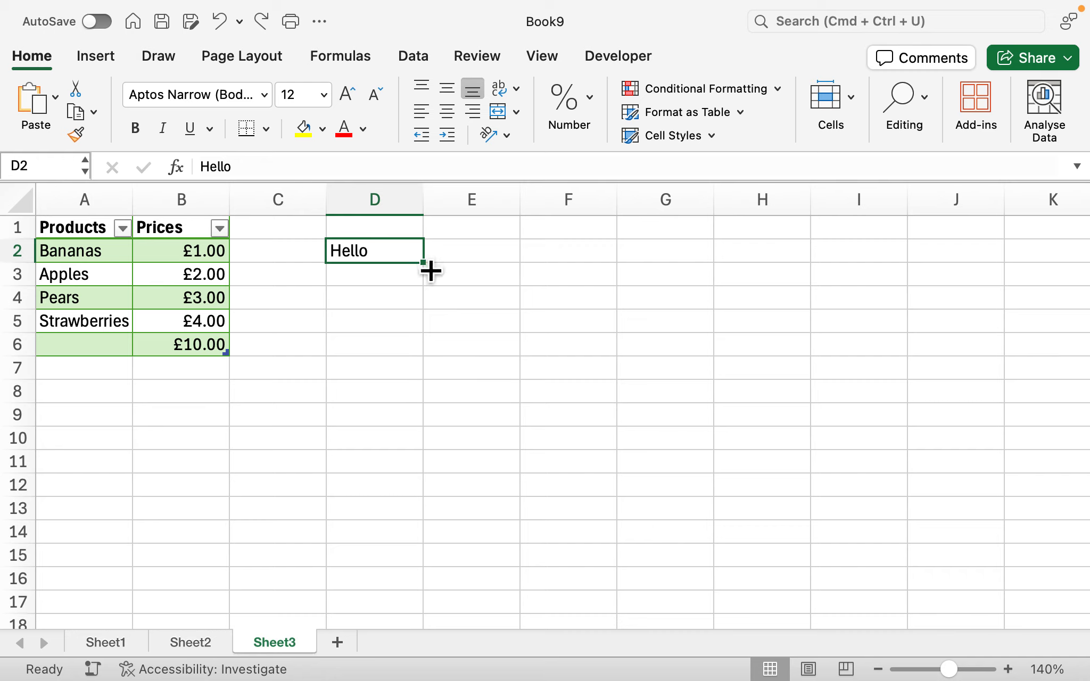
{"action": "left_click_drag", "start_coordinate": [437, 275], "coordinate": [662, 272]}
{"action": "key", "text": "super+z"}
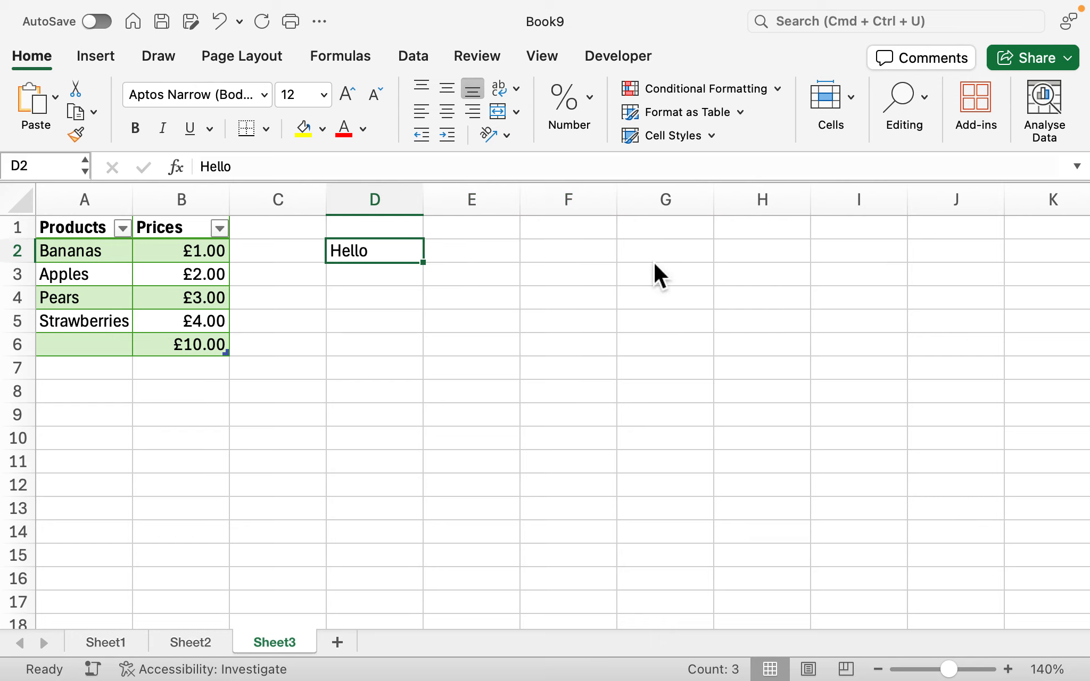
Step: Look at the formula entry area for the empty cell D5 and the available formula commands, leaving the cell empty
{"action": "left_click", "coordinate": [400, 321]}
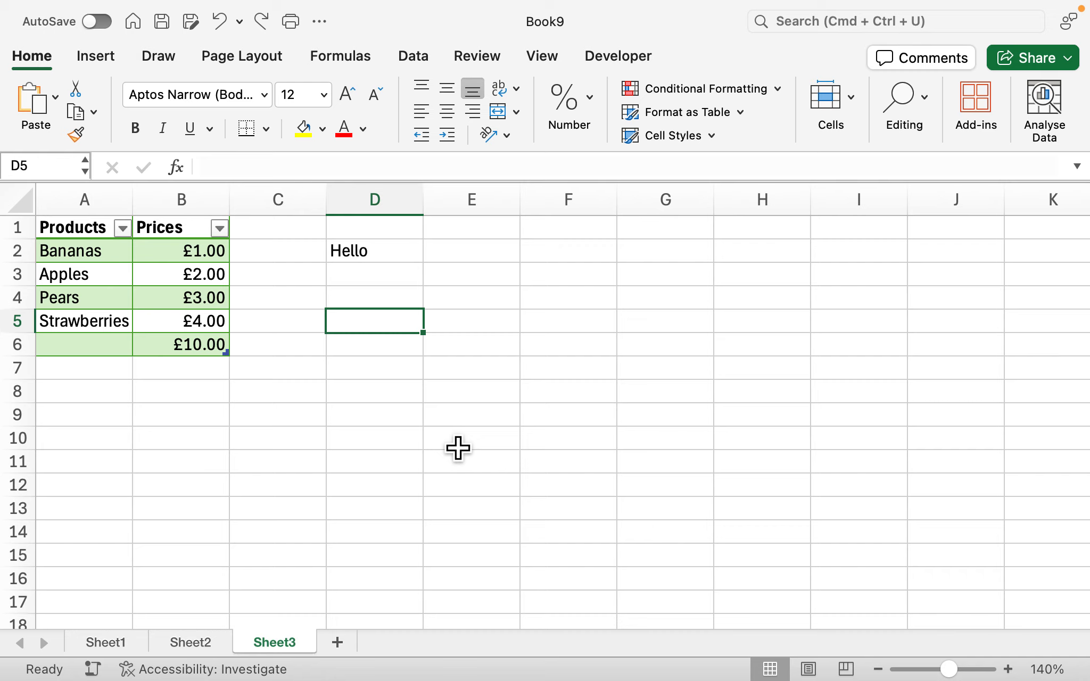
{"action": "left_click", "coordinate": [243, 169]}
{"action": "left_click", "coordinate": [357, 47]}
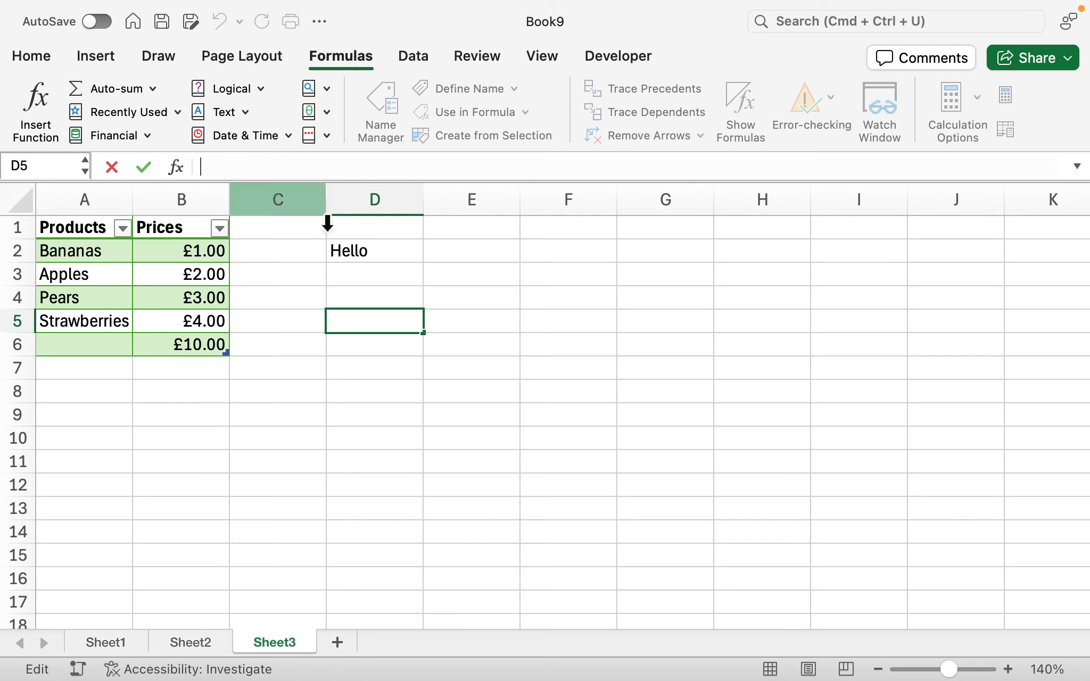
{"action": "left_click", "coordinate": [457, 304]}
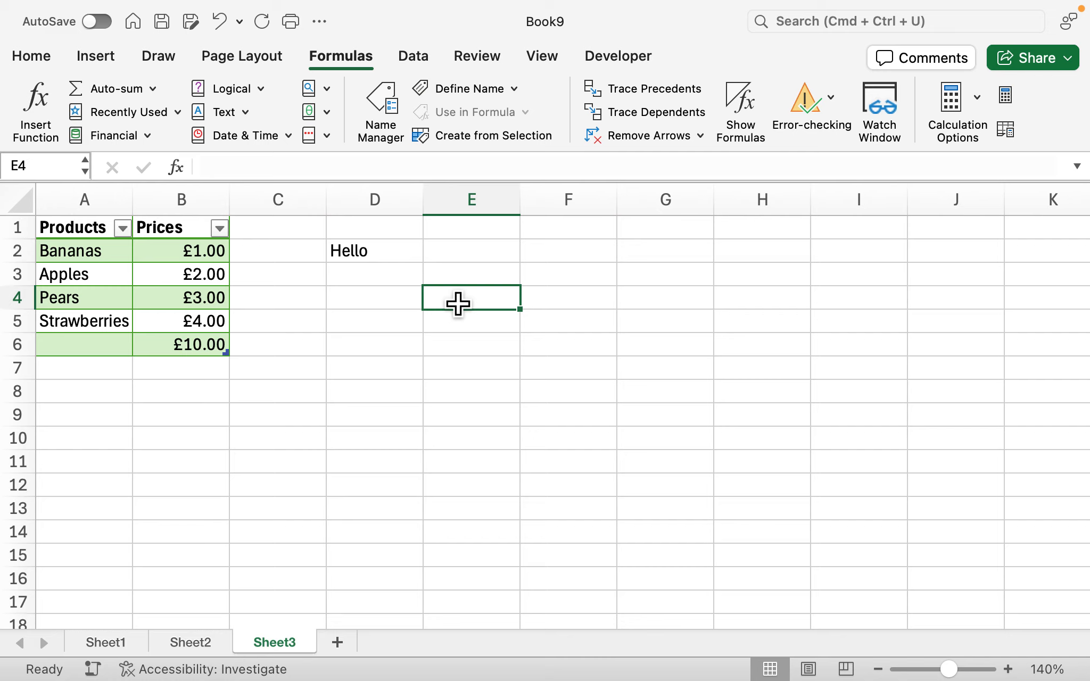